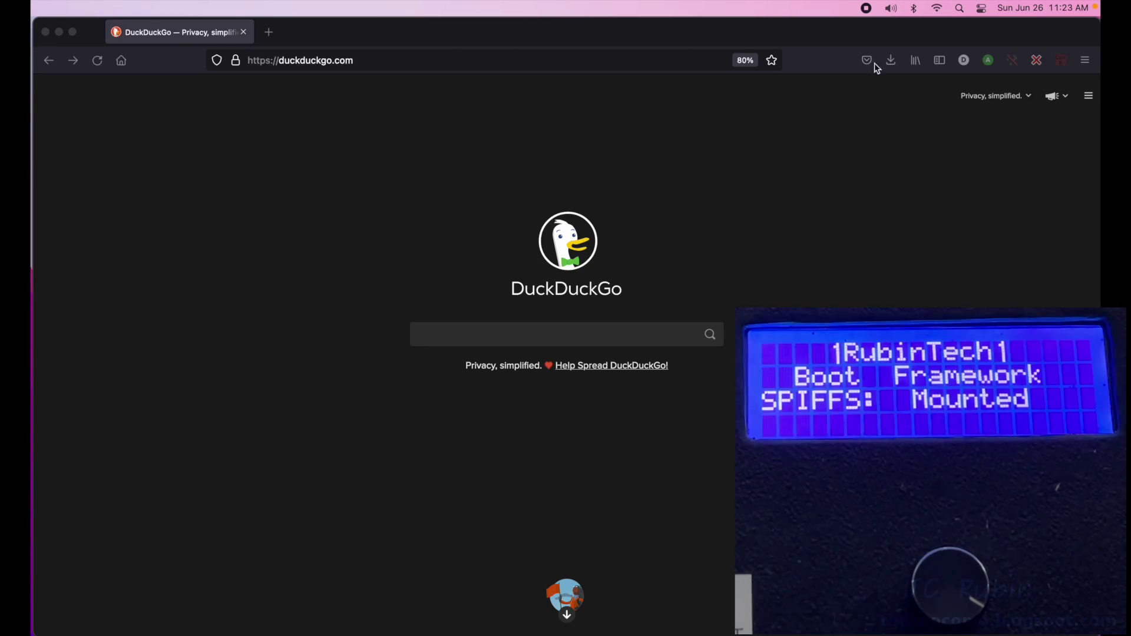
- Show the Mac's list of available Wi-Fi networks from the menu bar
left_click(936, 8)
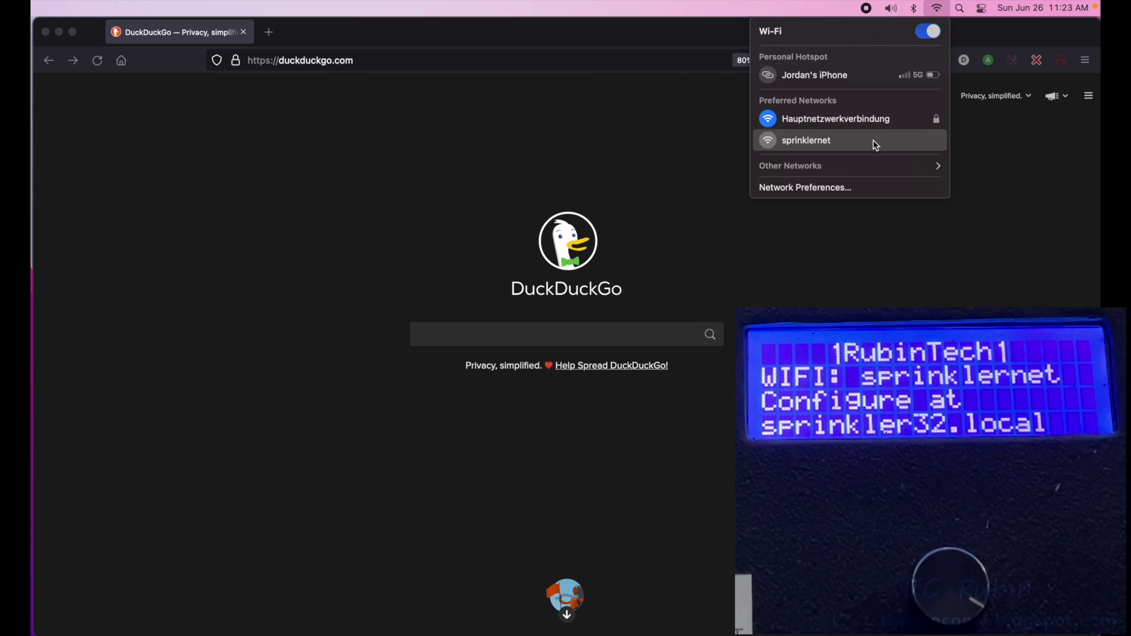
- Join the sprinklernet Wi-Fi and load sprinkler32.local in Firefox
left_click(876, 145)
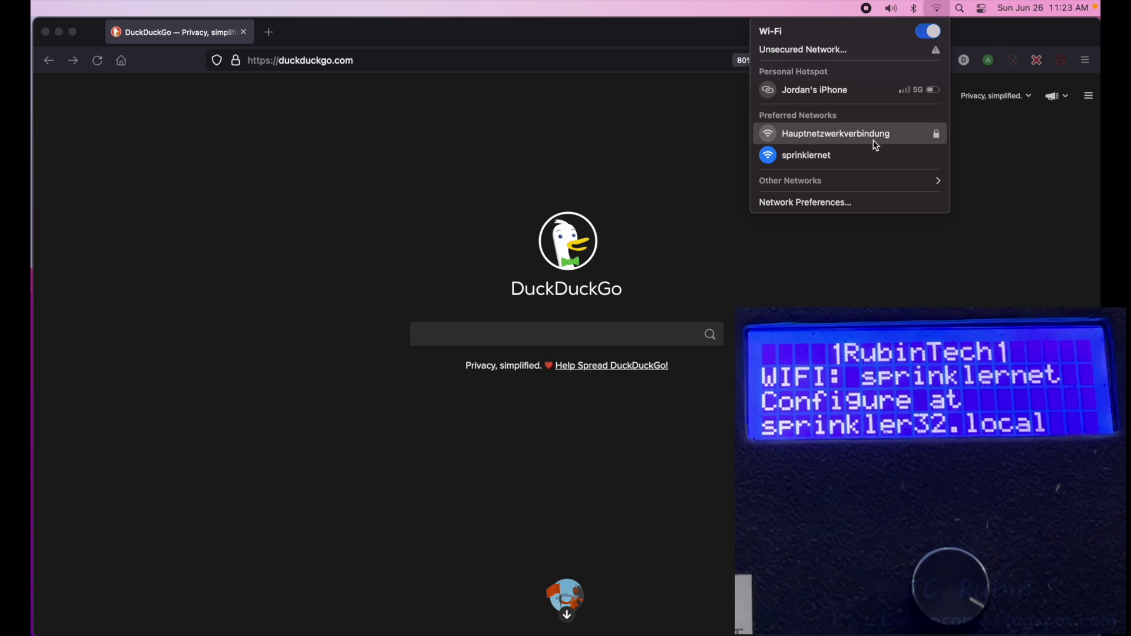
left_click(458, 60)
type("sprinkler32.local/")
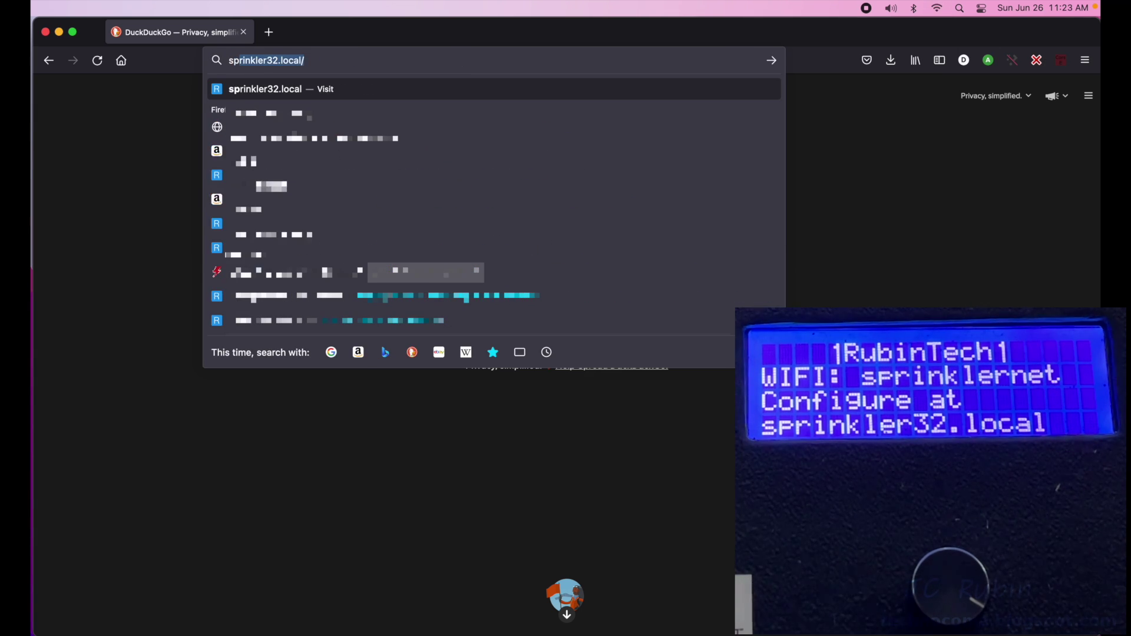
key("Return")
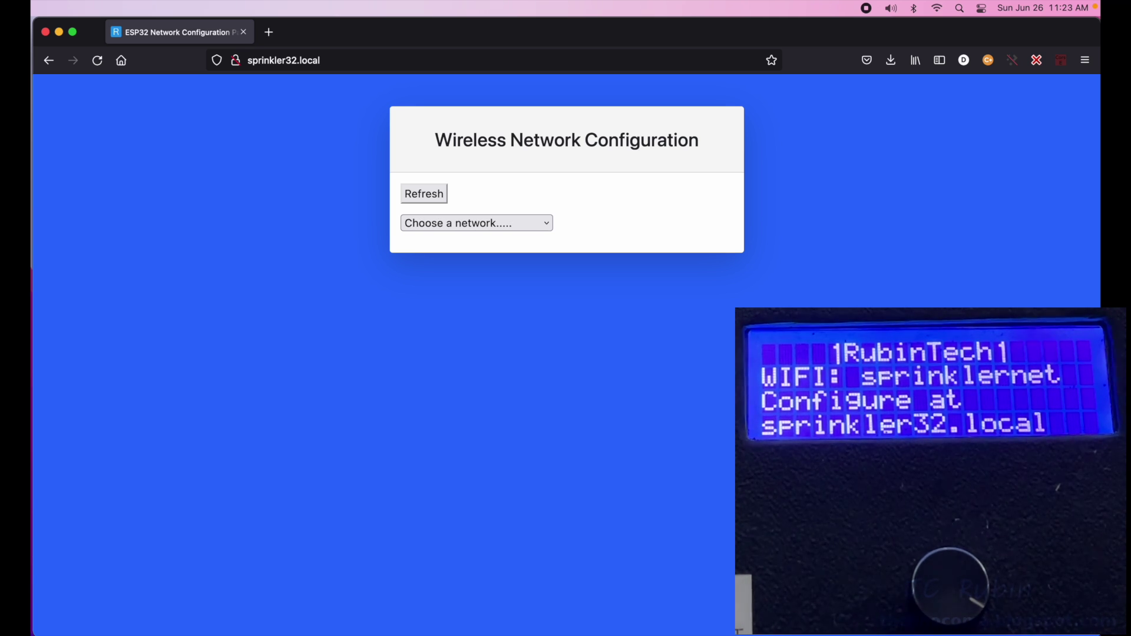
- Connect the ESP32 to Hauptnetzwerkverbindung with its network key and acknowledge the success message
left_click(546, 224)
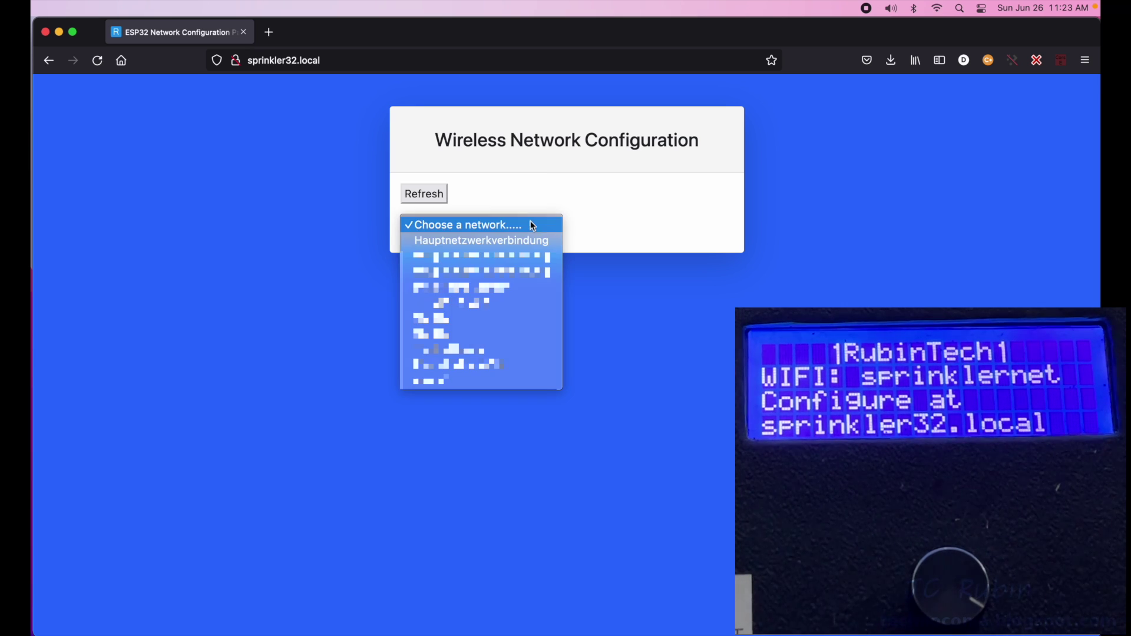
left_click(530, 241)
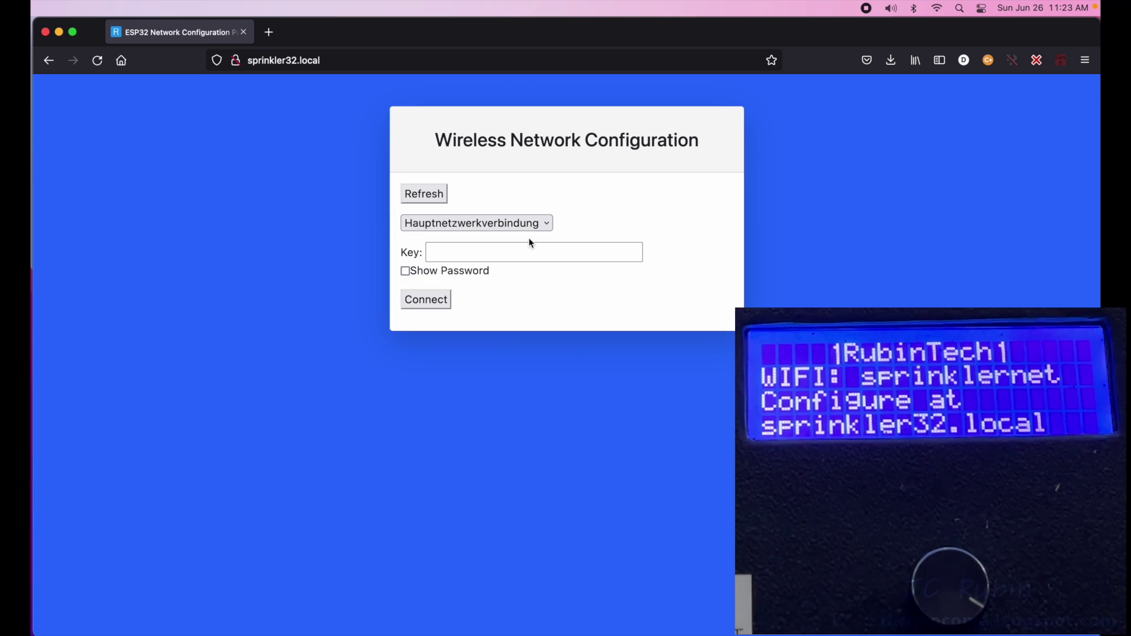
left_click(526, 249)
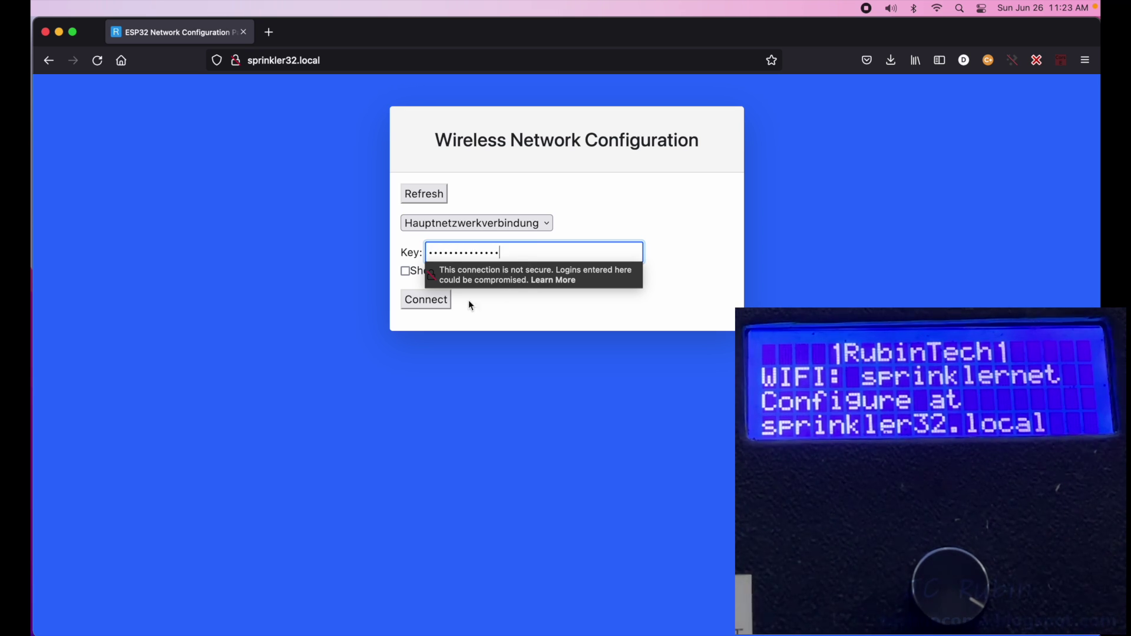
left_click(442, 299)
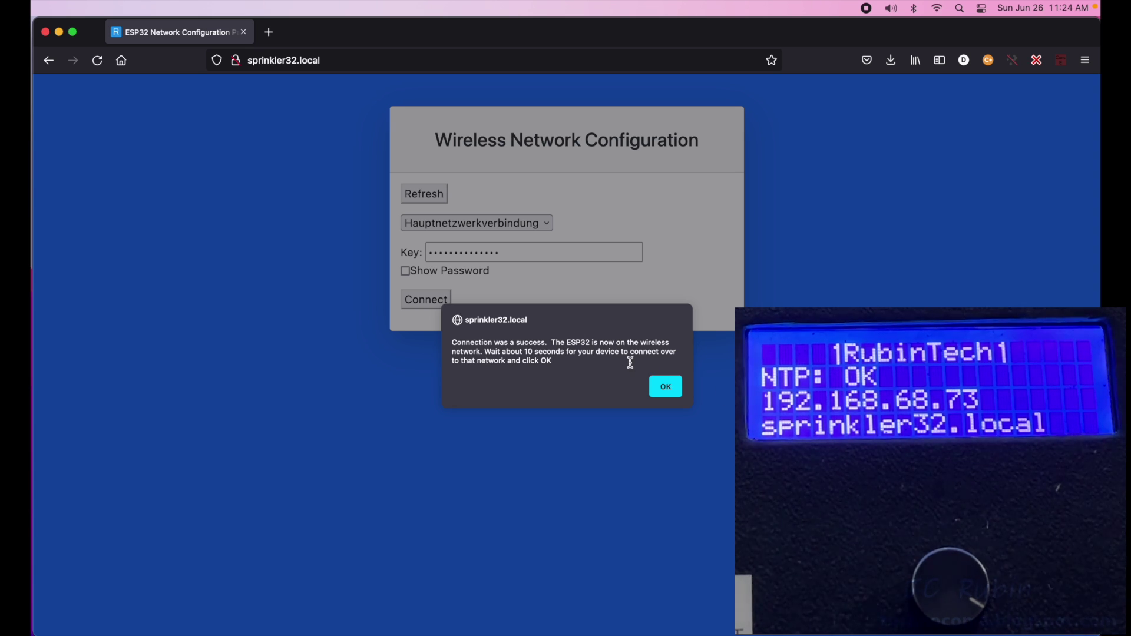
left_click(659, 385)
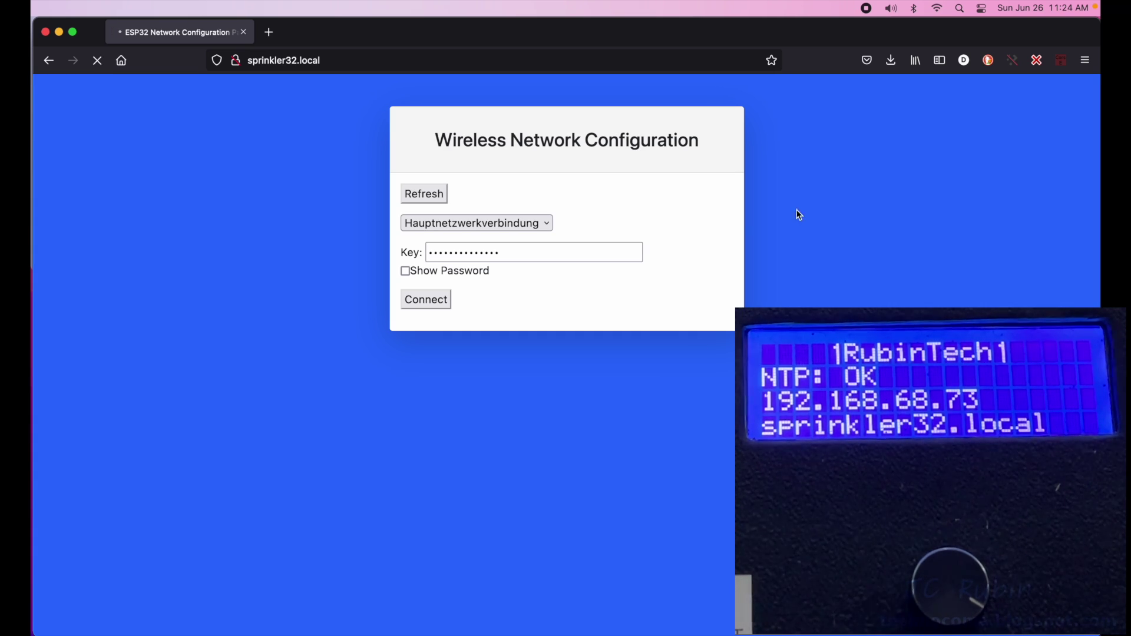
- Reconnect the Mac to Hauptnetzwerkverbindung and log in to ESP Irrigate as admin
left_click(937, 10)
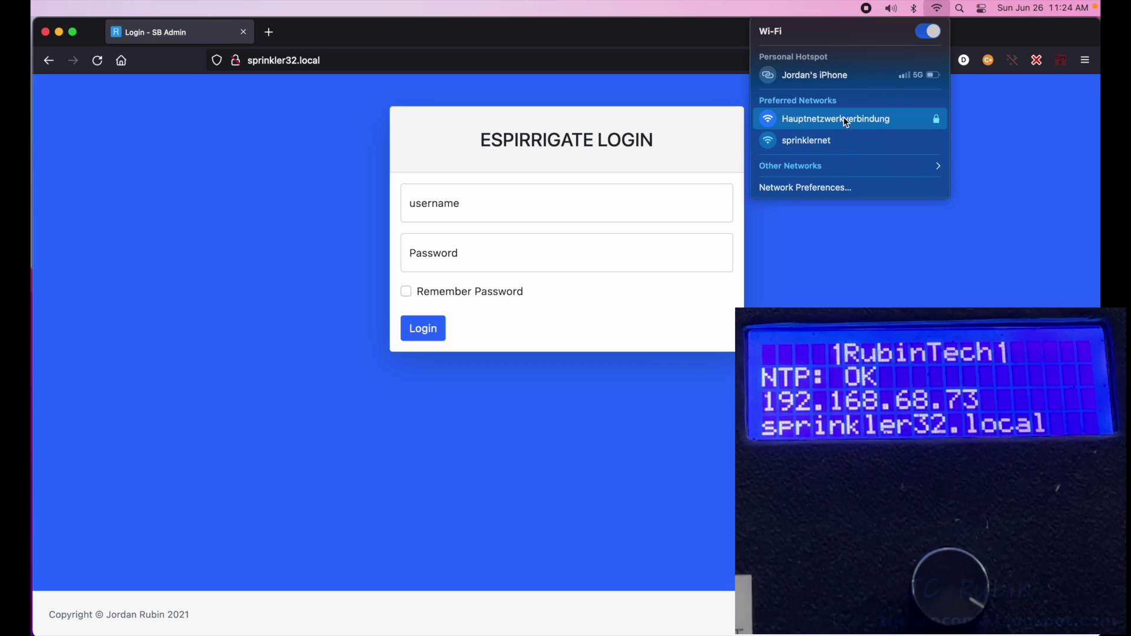
left_click(825, 239)
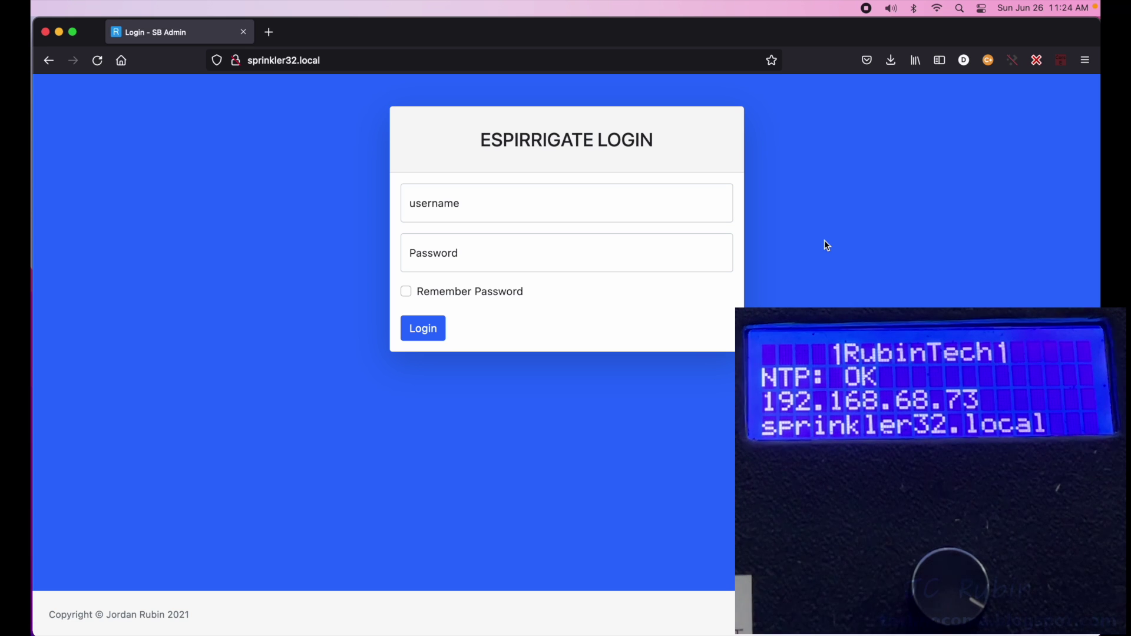
left_click(619, 206)
type("admin")
left_click(410, 258)
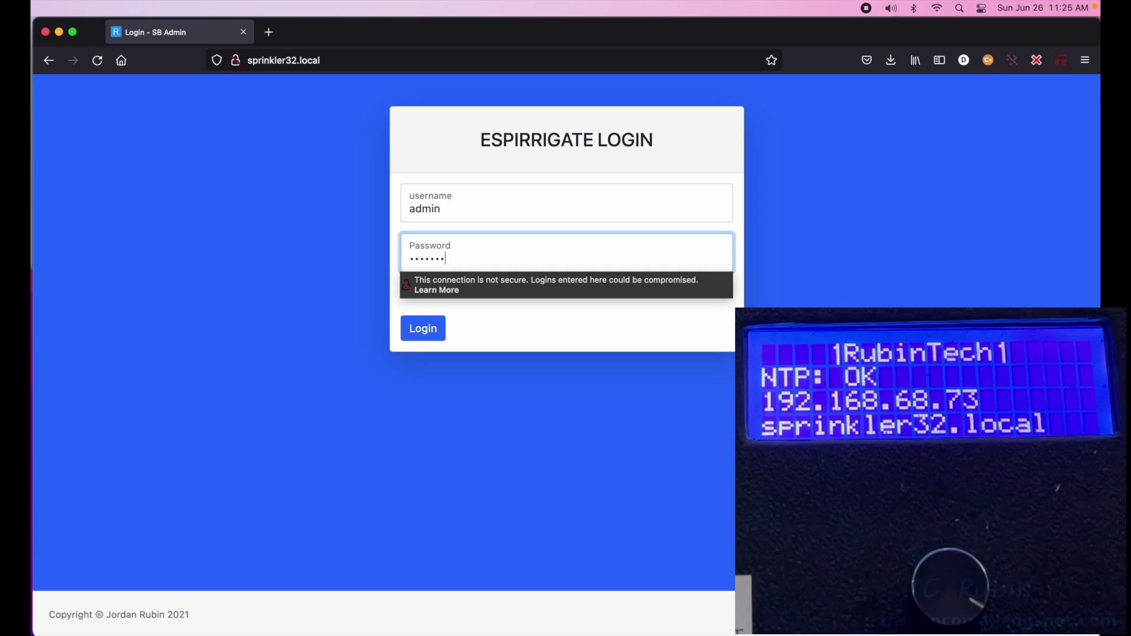
left_click(417, 335)
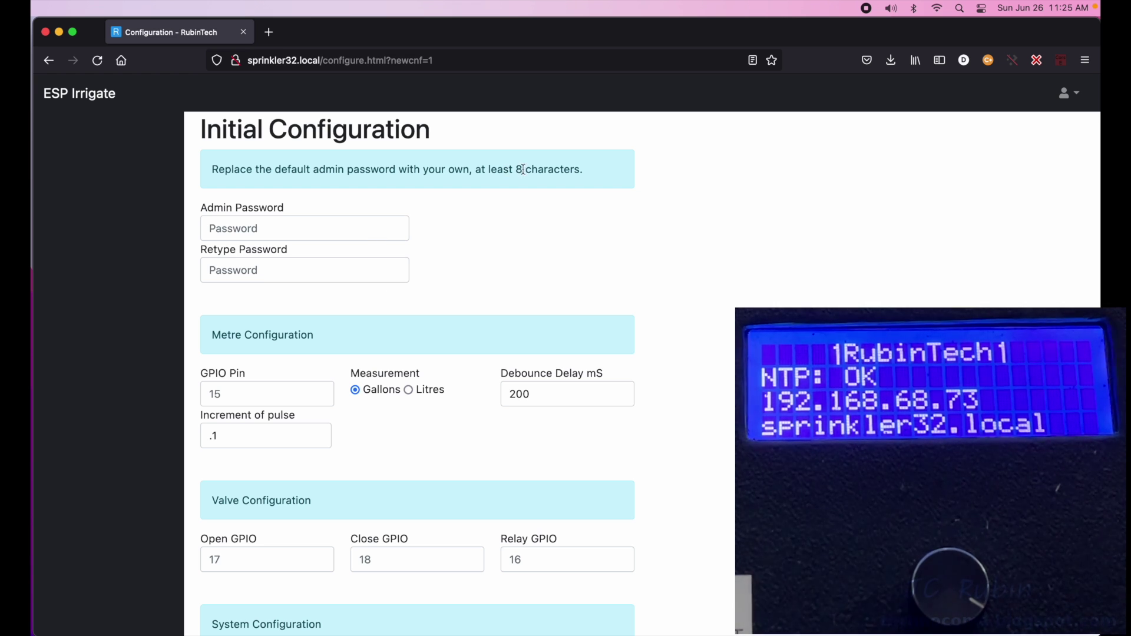
- Enter the new admin password in both Admin Password and Retype Password
left_click(357, 230)
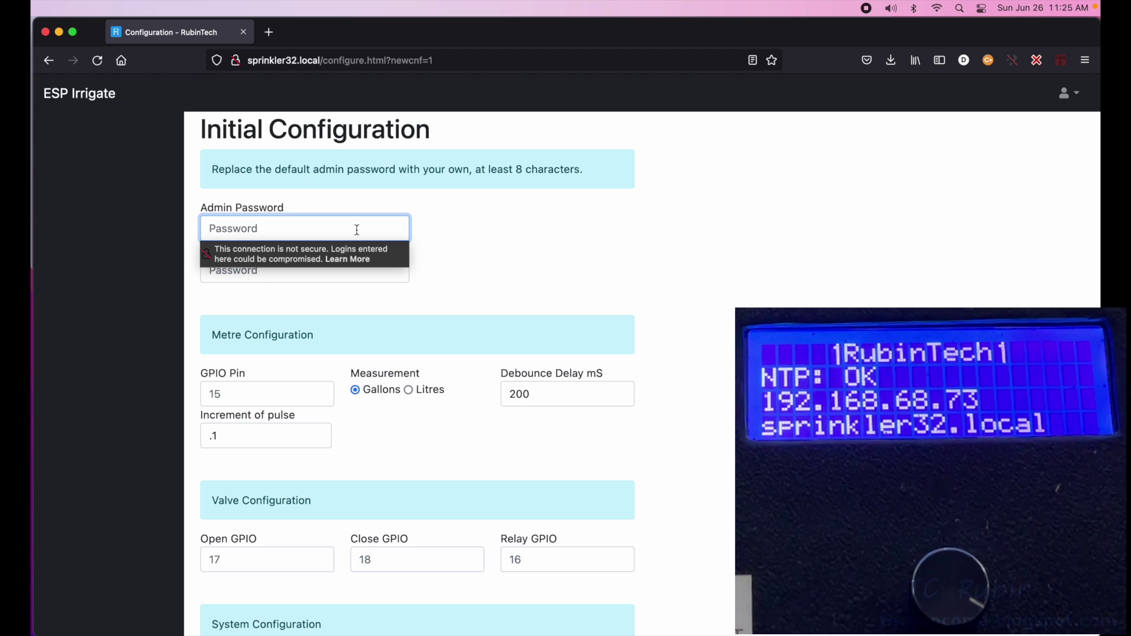
type("password")
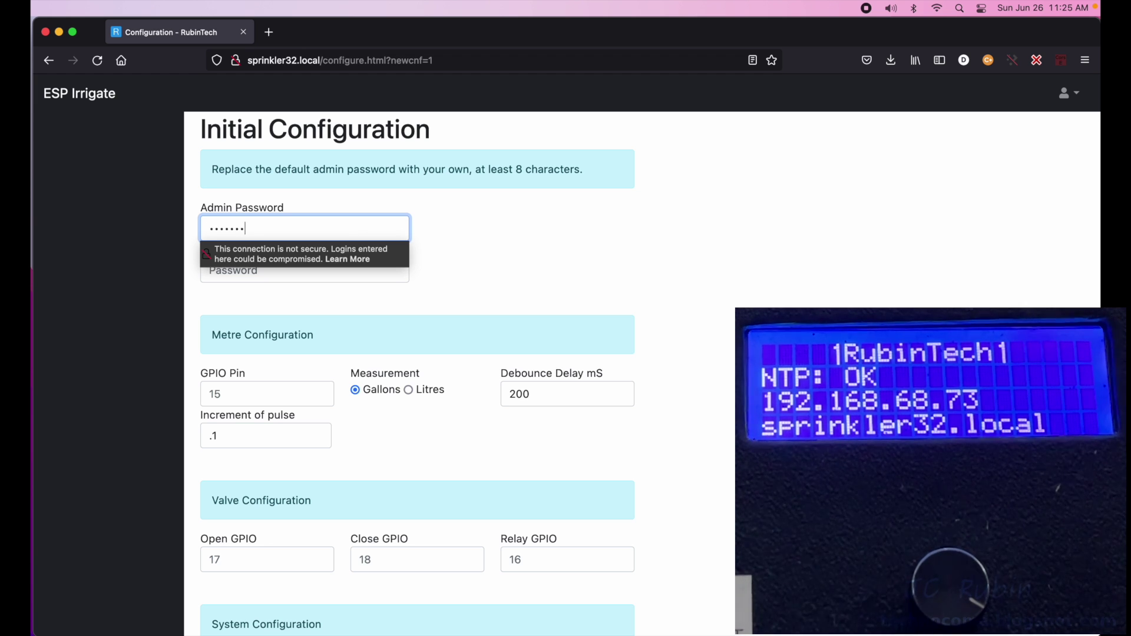
left_click(338, 281)
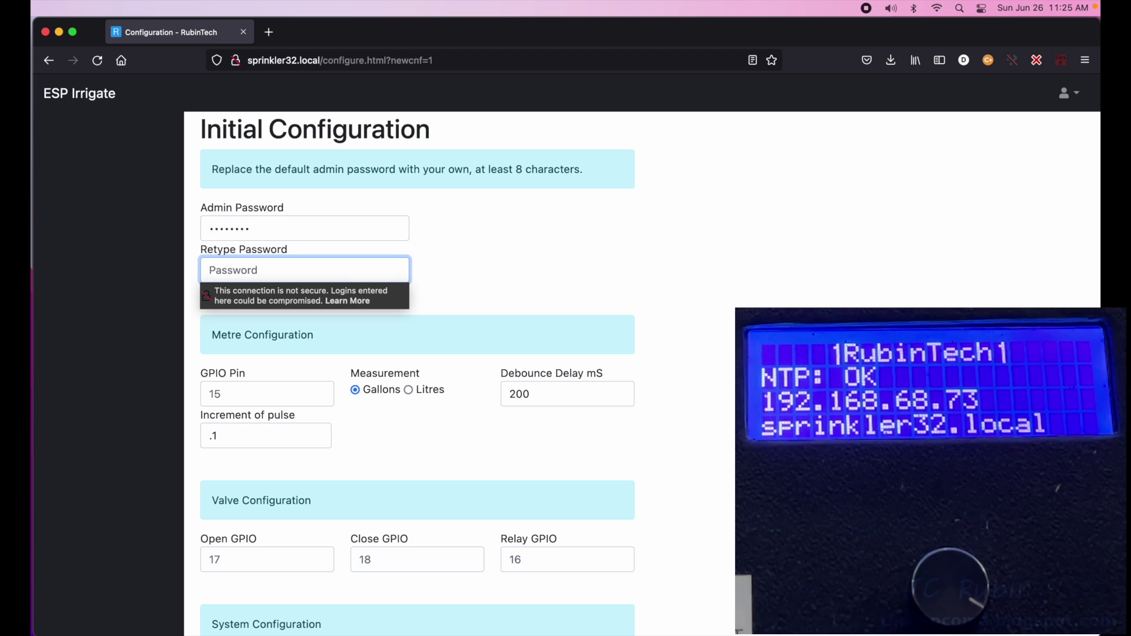
type("pas")
left_click(335, 345)
- Set metre GPIO Pin 15 and valve Open GPIO 17, Close GPIO 18, Relay GPIO 16
scroll(334, 341, "down", 3)
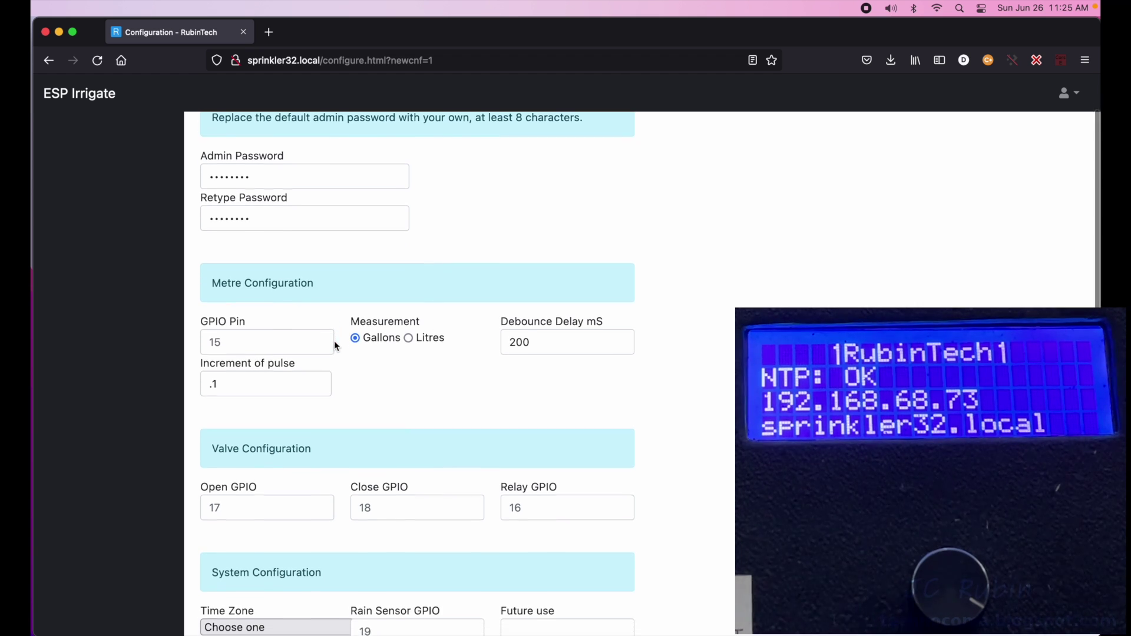
left_click(236, 330)
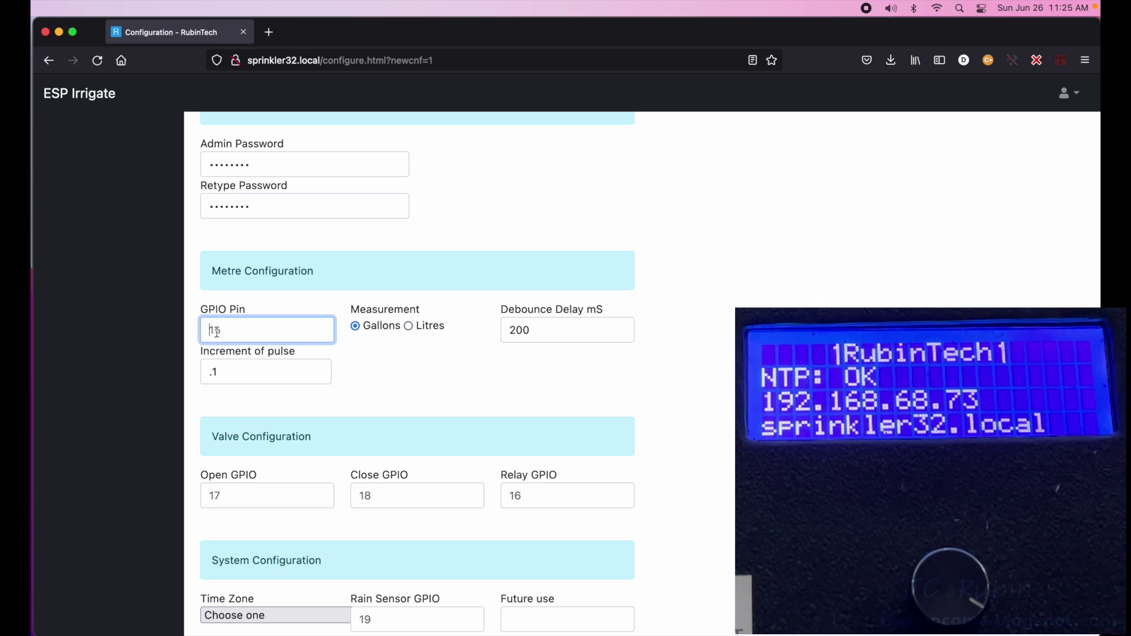
type("15")
scroll(365, 388, "down", 2)
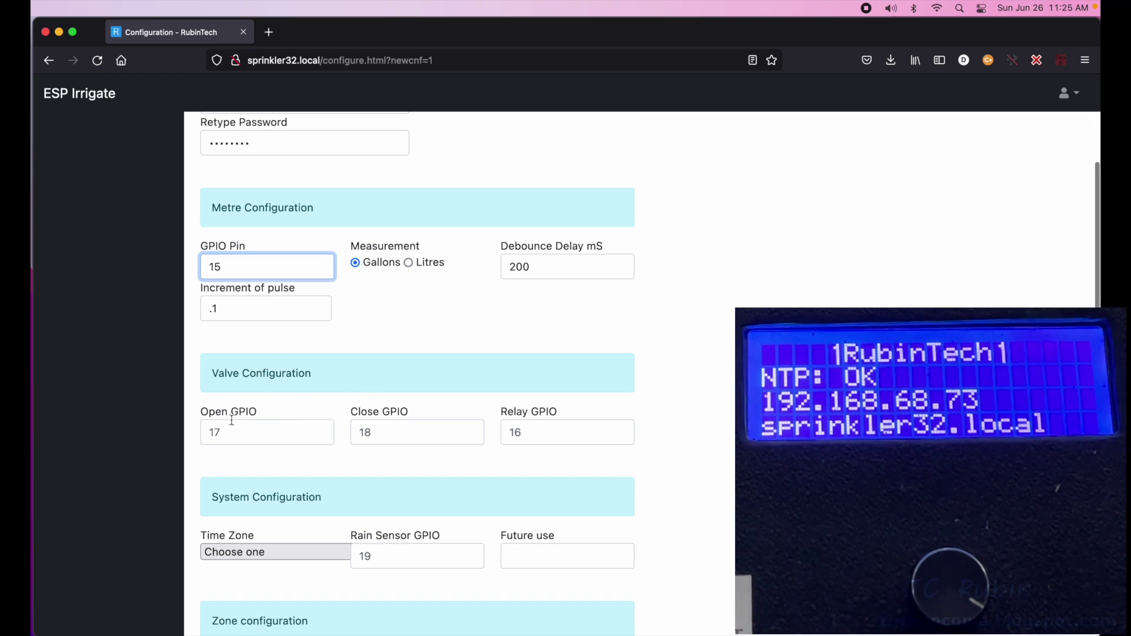
left_click(230, 437)
type("17")
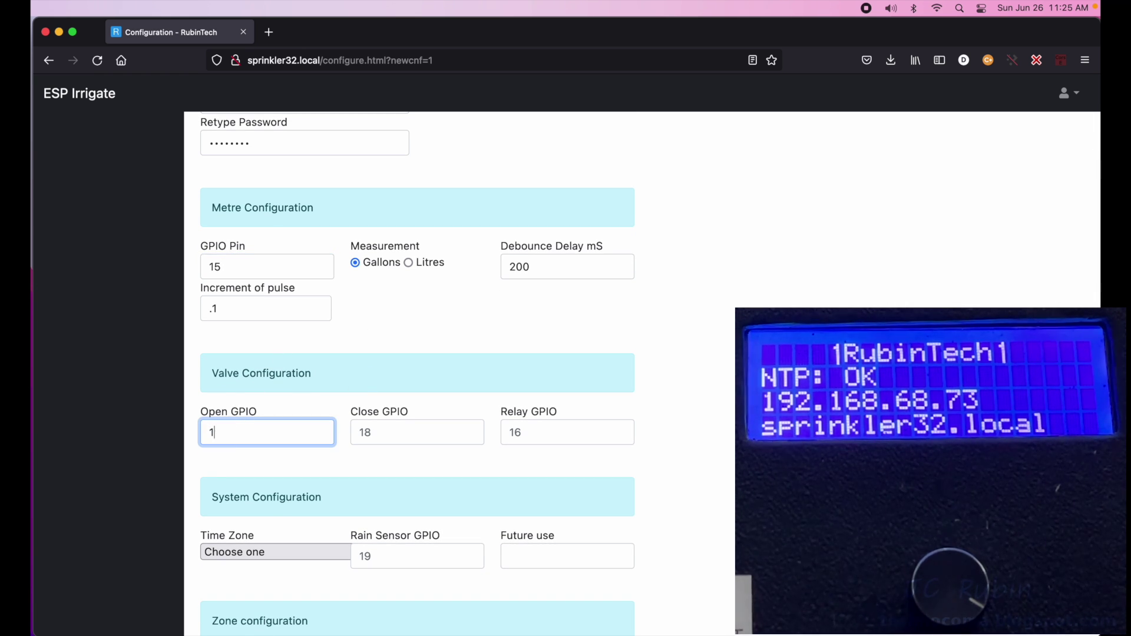
left_click(372, 437)
type("18")
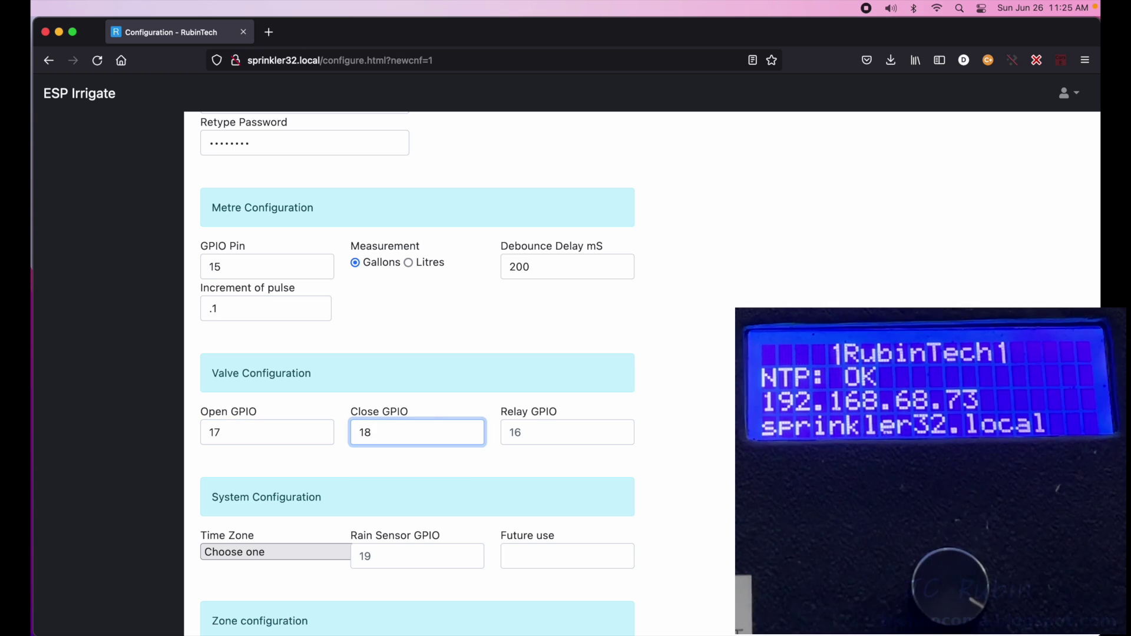
left_click(526, 430)
type("16")
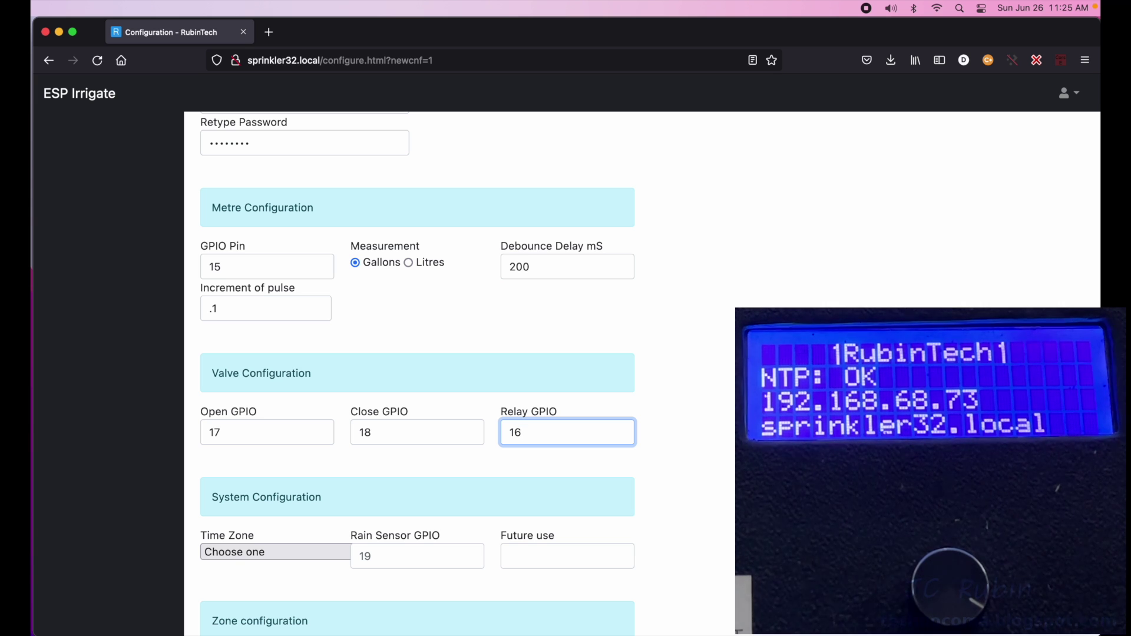
scroll(310, 423, "down", 5)
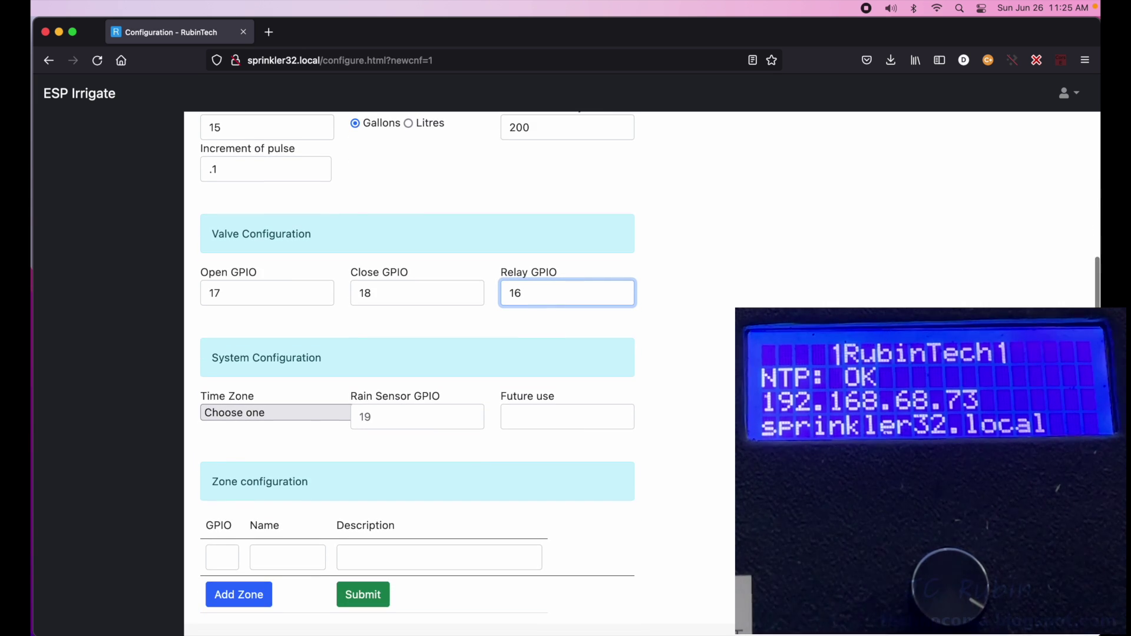
- Choose America/New_York as the time zone
left_click(298, 412)
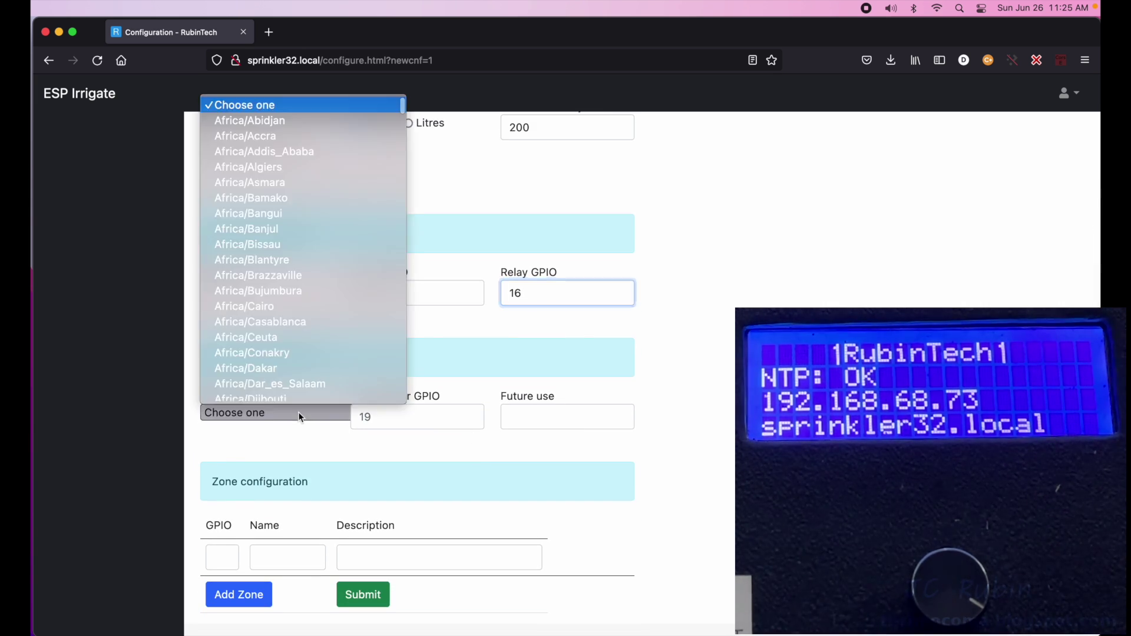
scroll(306, 288, "down", 20)
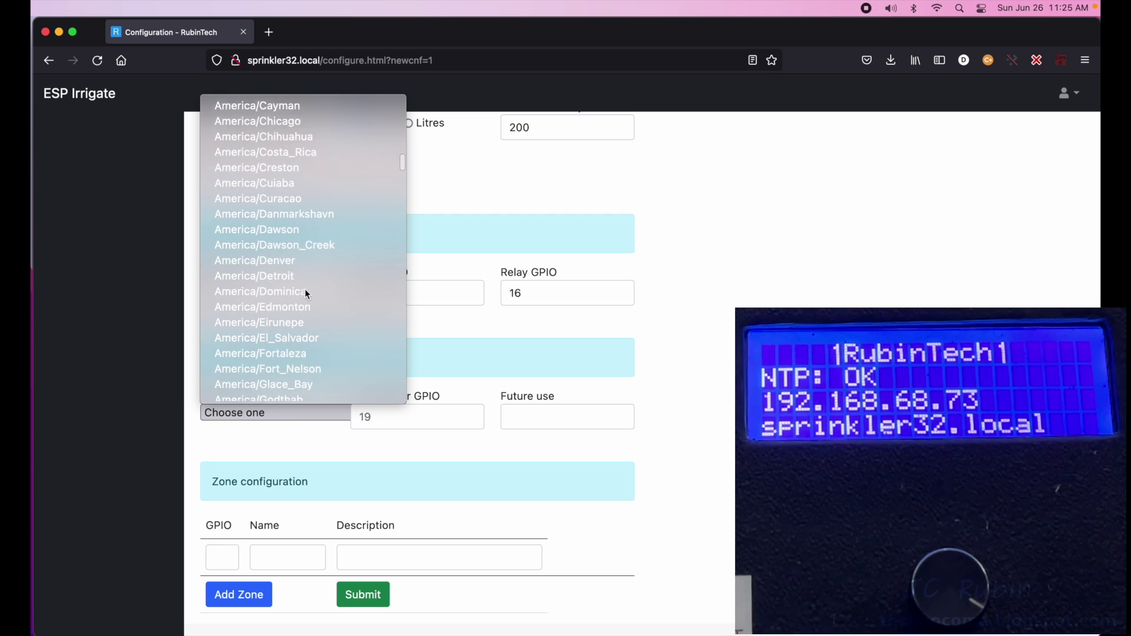
scroll(306, 289, "down", 20)
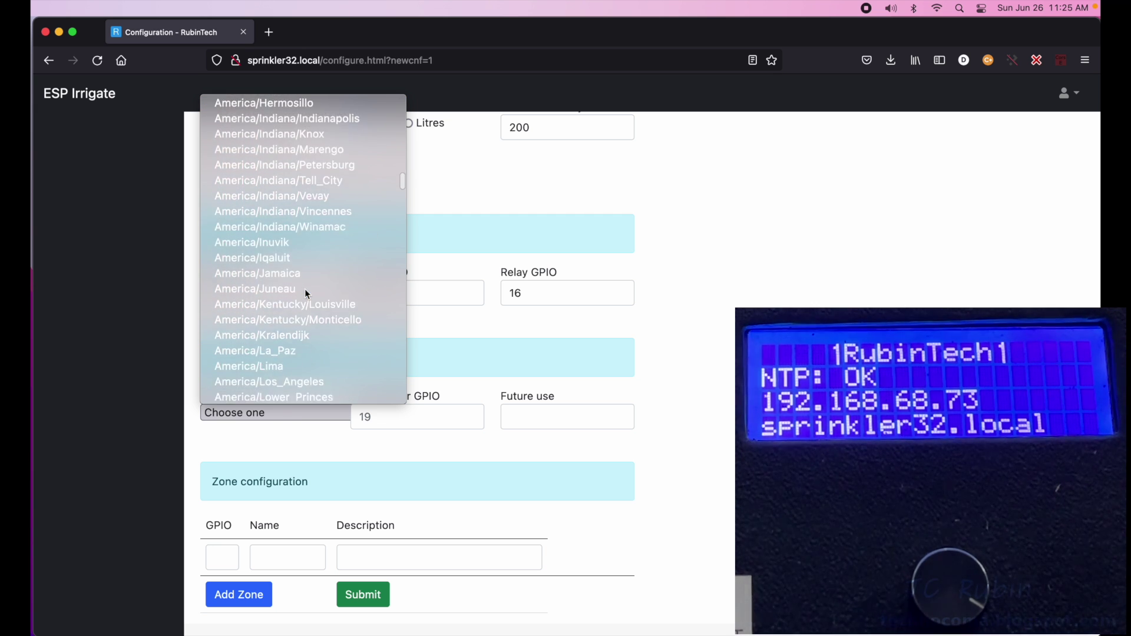
scroll(305, 296, "down", 10)
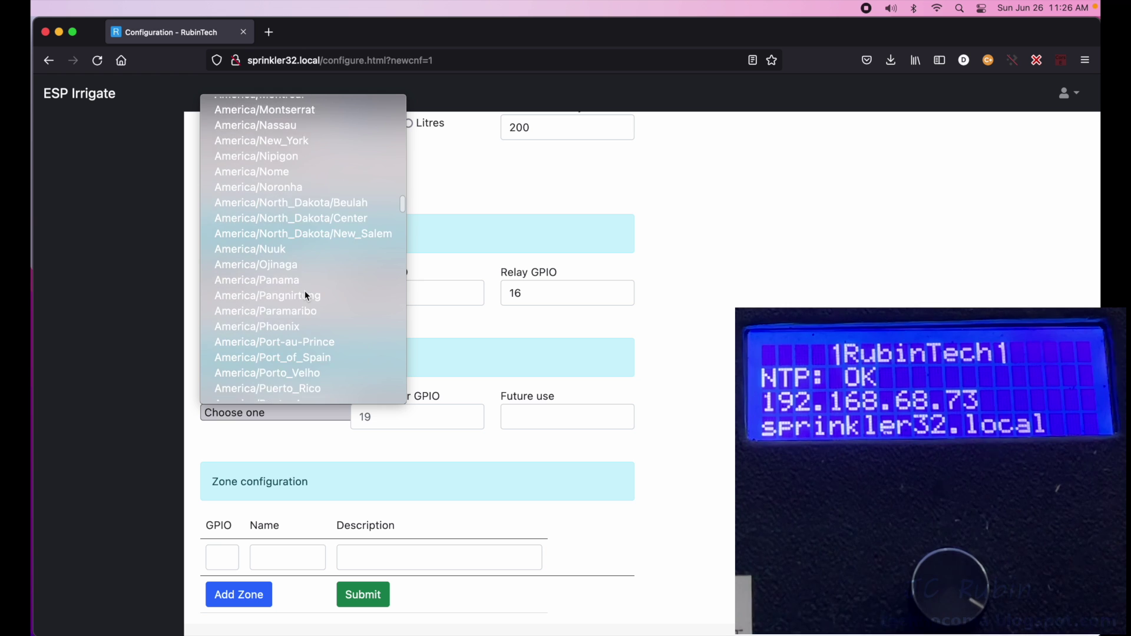
scroll(305, 291, "up", 1)
left_click(305, 291)
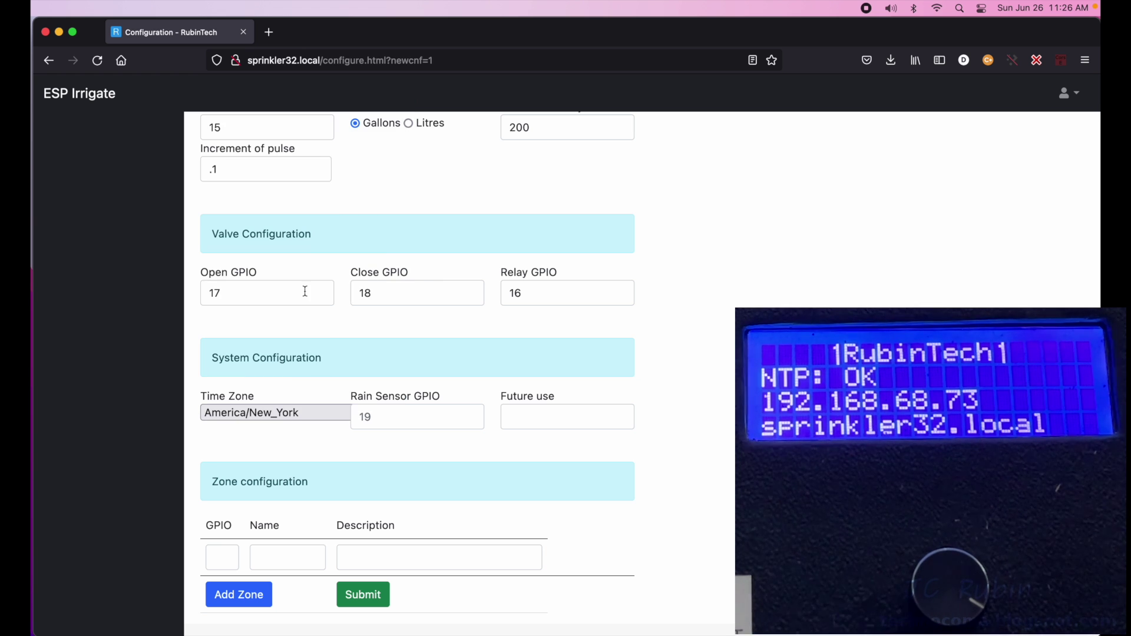
- Set the Rain Sensor GPIO to 19
left_click(373, 418)
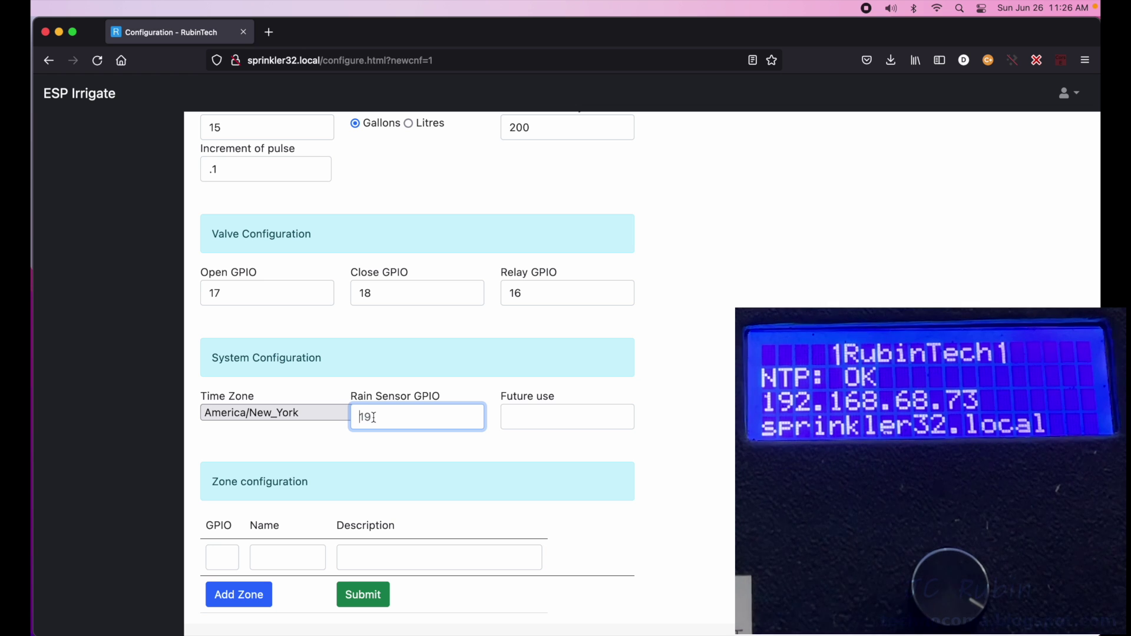
type("19")
scroll(343, 452, "down", 1)
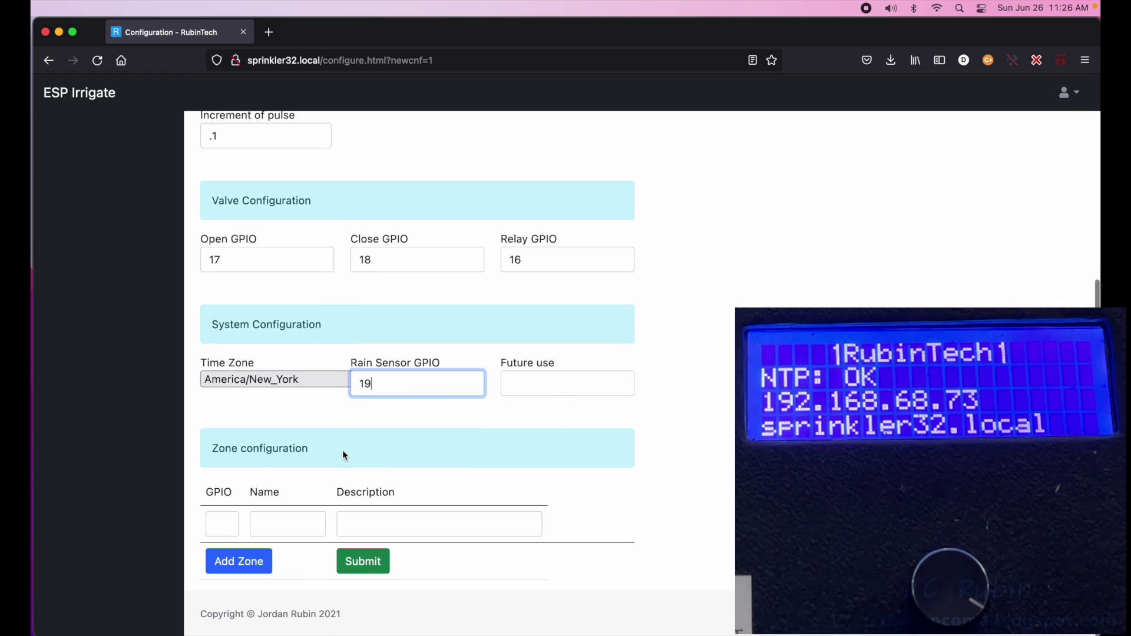
left_click(221, 524)
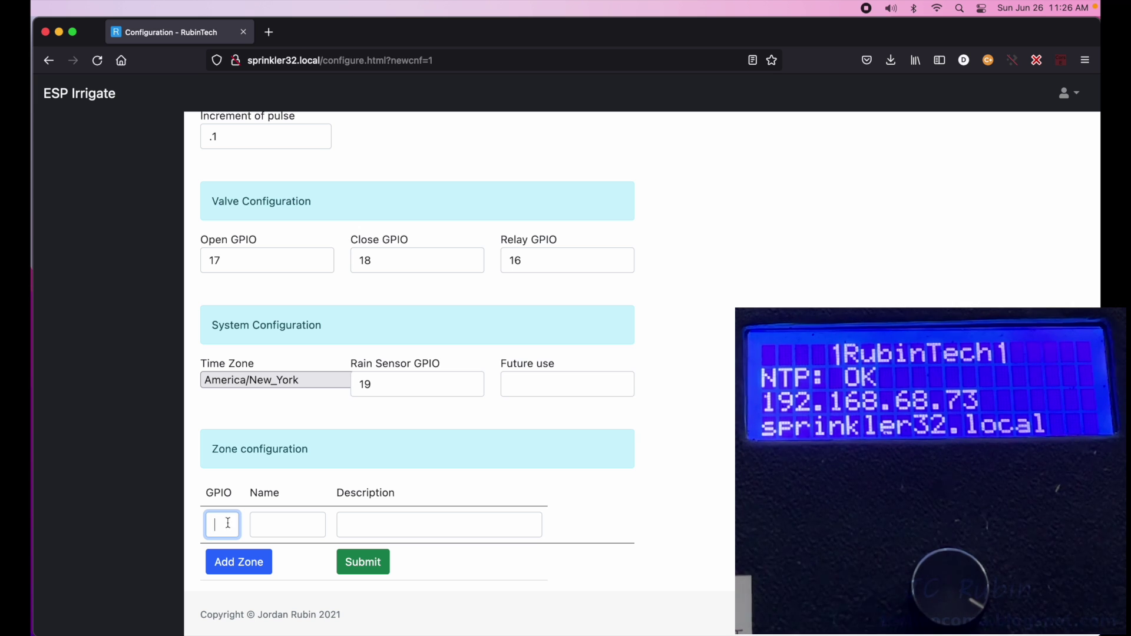
- Fill in zone 1 (GPIO 13, 'Front', 'Front Zone') and zone 2 (GPIO 14, 'Back', 'Back zone')
type("13")
left_click(266, 526)
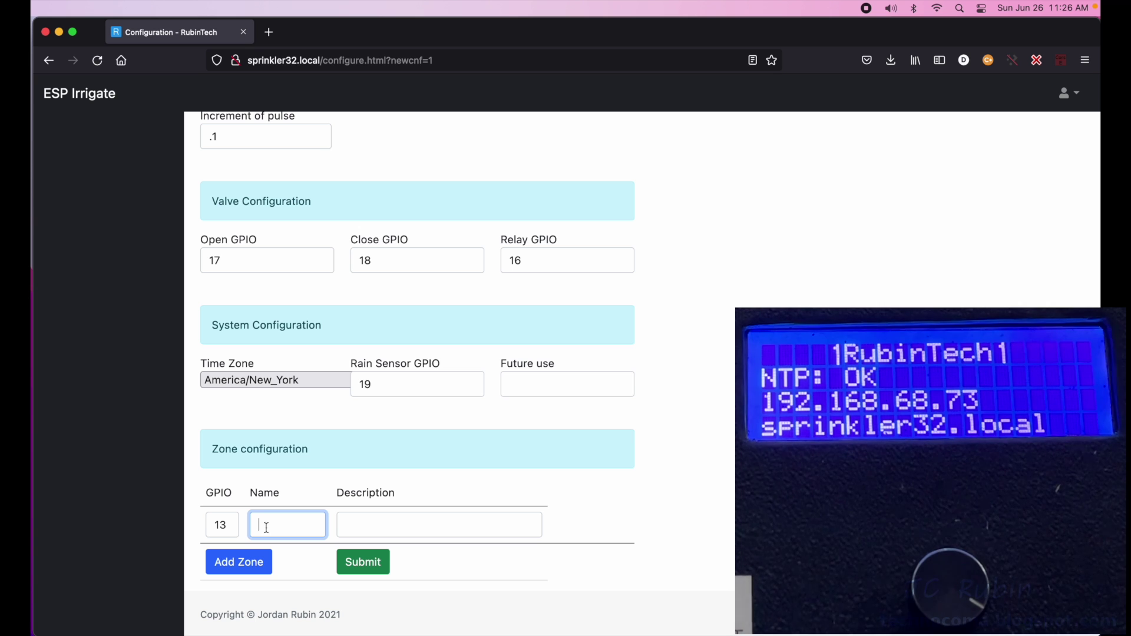
type("Front")
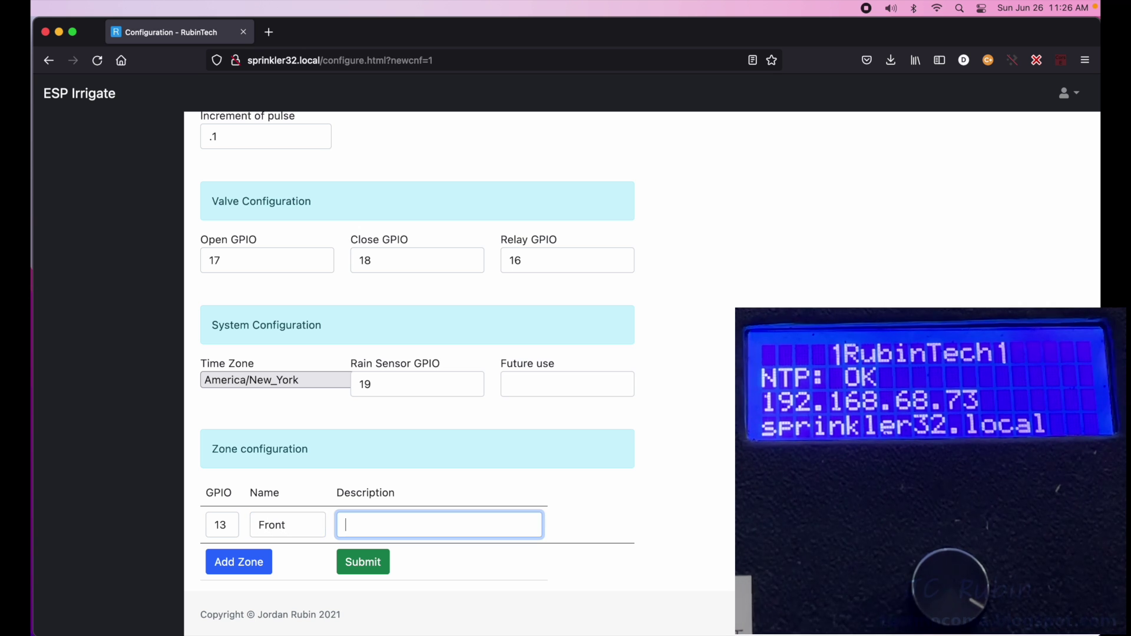
type("Front Zone")
left_click(237, 561)
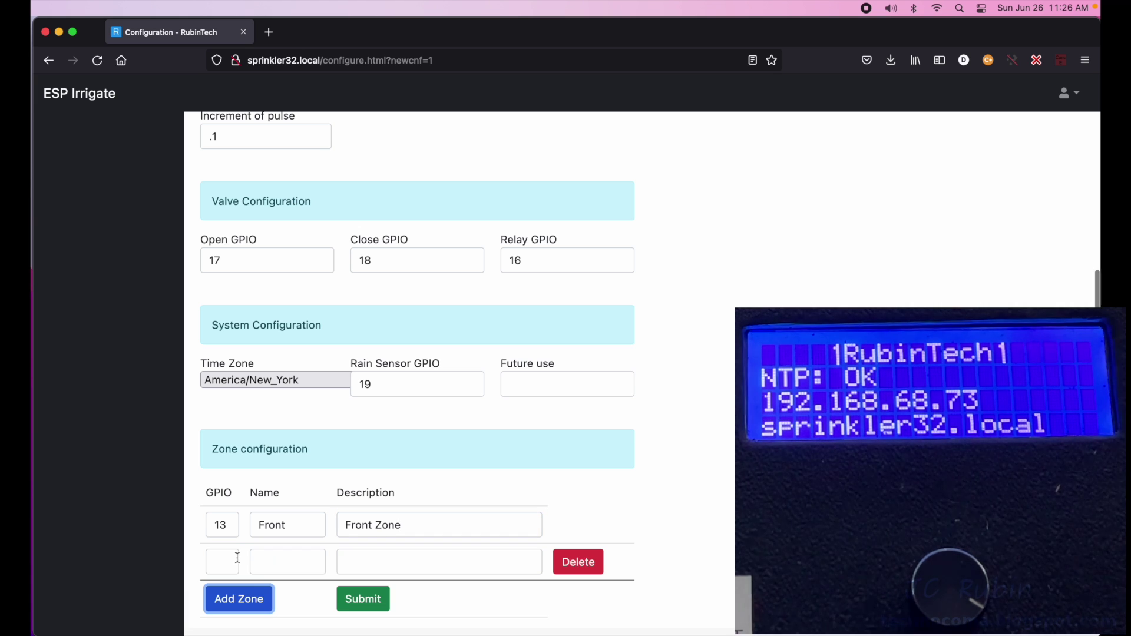
left_click(230, 560)
type("14")
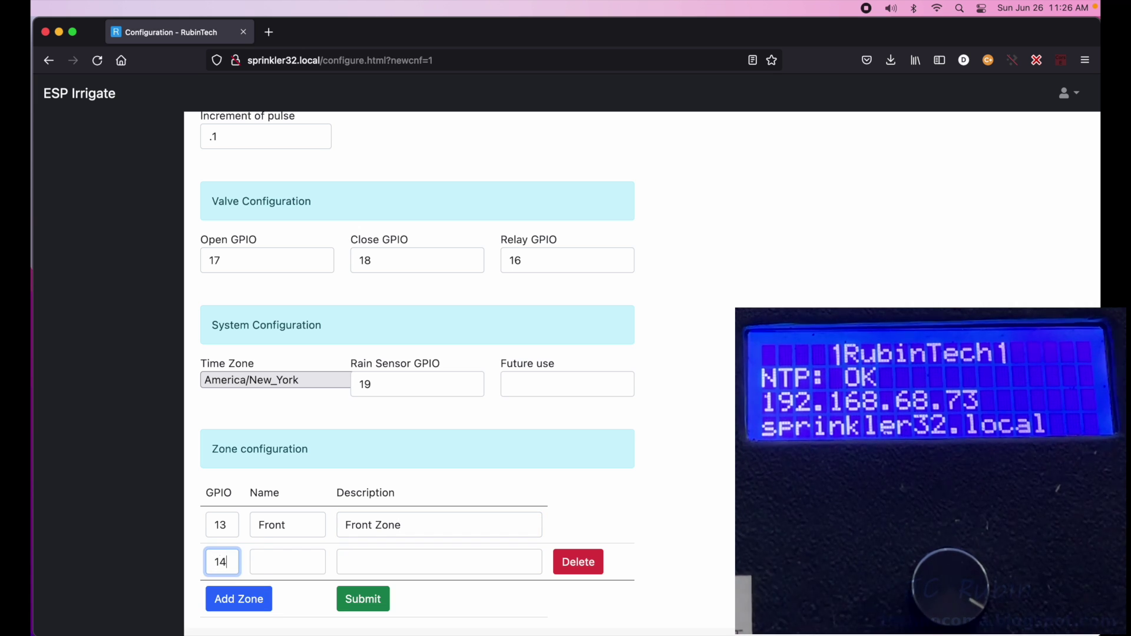
left_click(275, 556)
type("Back")
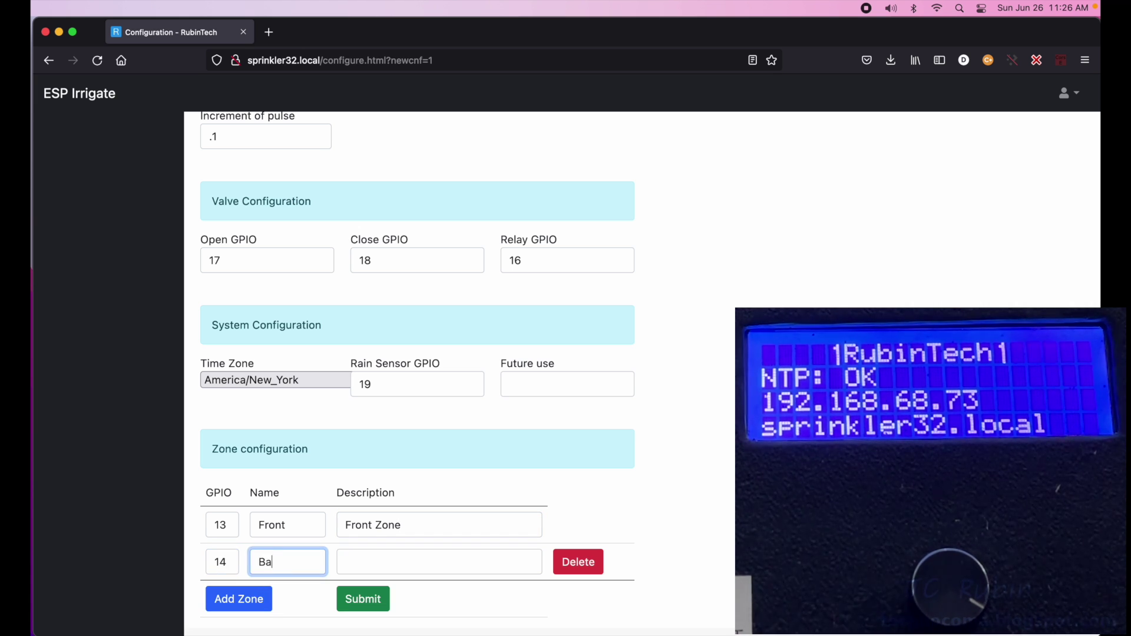
left_click(346, 561)
type("Back")
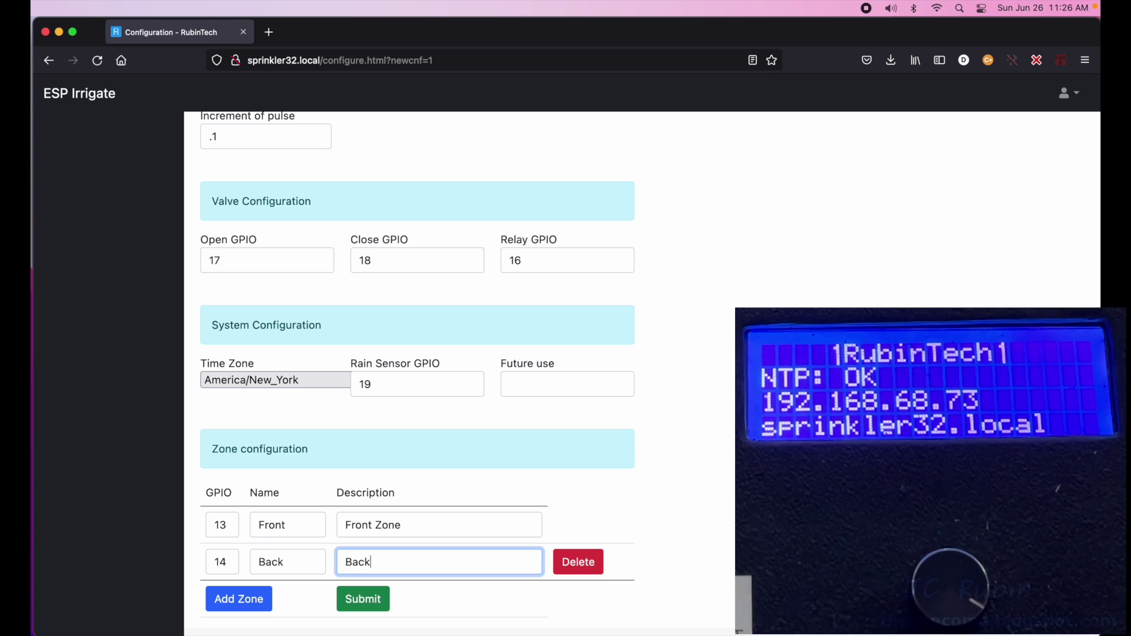
type(" zone")
- Rename the first two zones to 'The Front' and 'The Back'
left_click(258, 525)
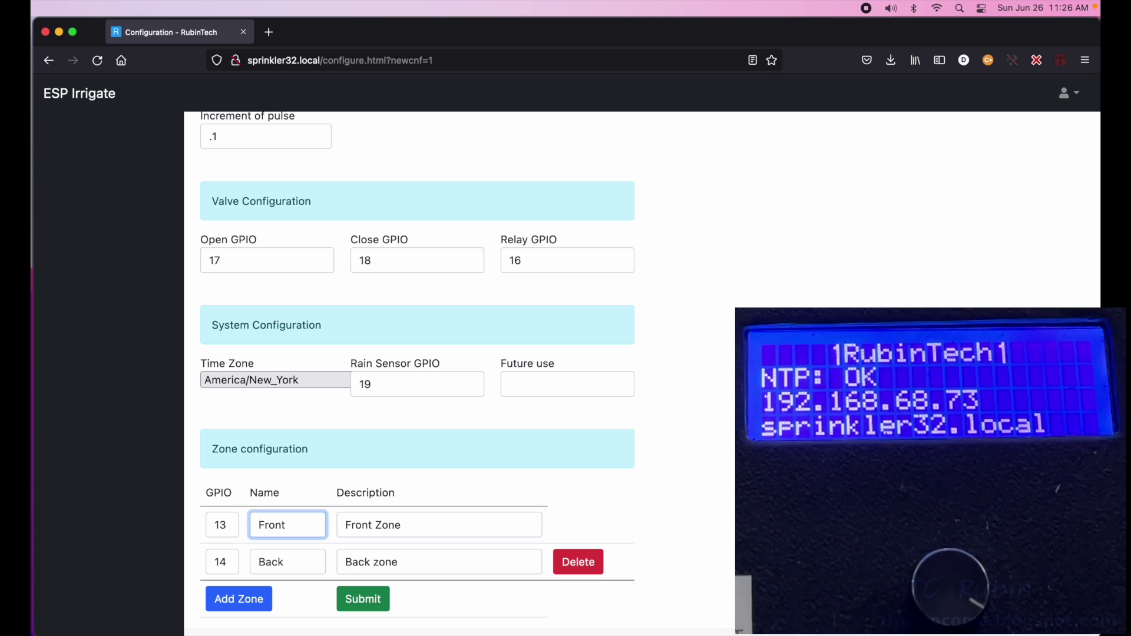
type("The")
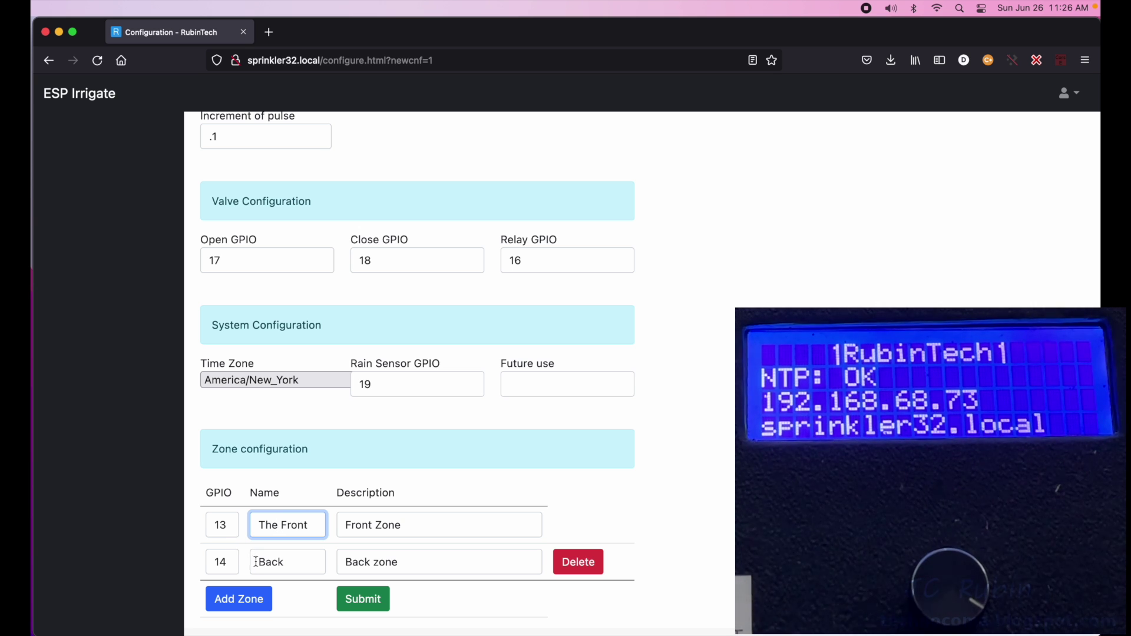
left_click(258, 561)
type("The")
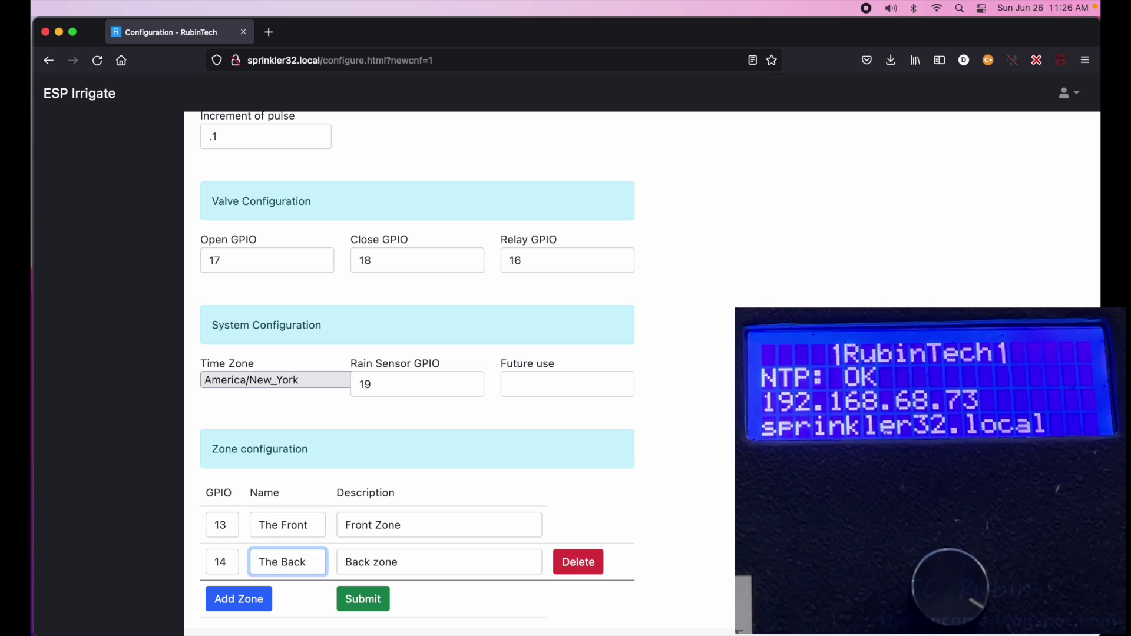
- Add a third zone: GPIO 25, name 'East', description 'East zone'
left_click(243, 600)
left_click(222, 596)
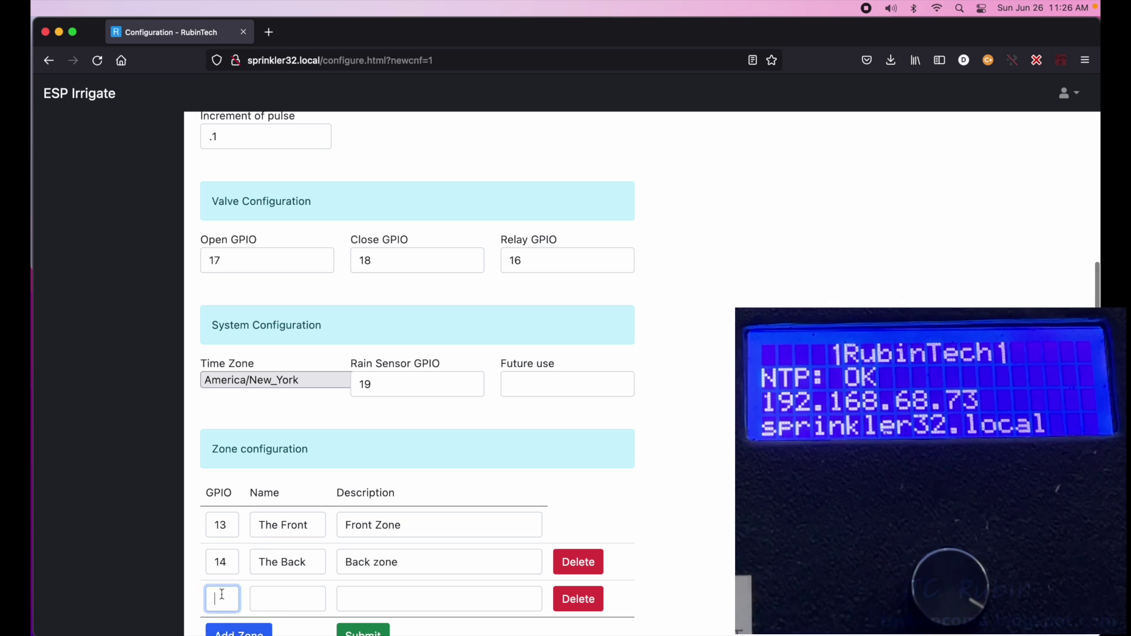
type("25")
left_click(283, 596)
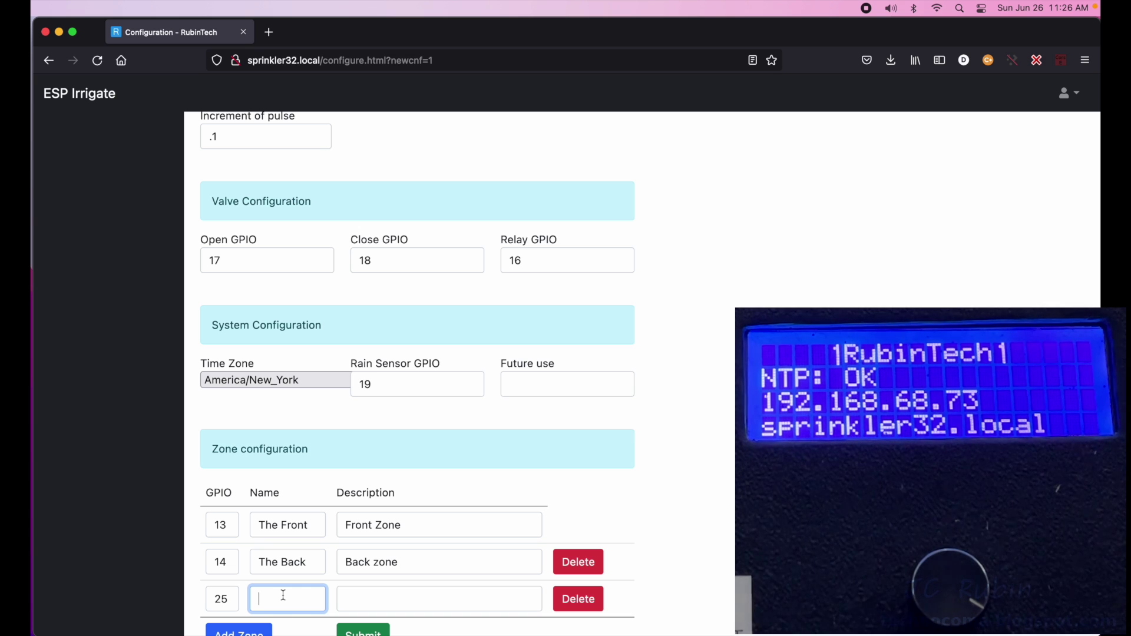
type("East")
key("Tab")
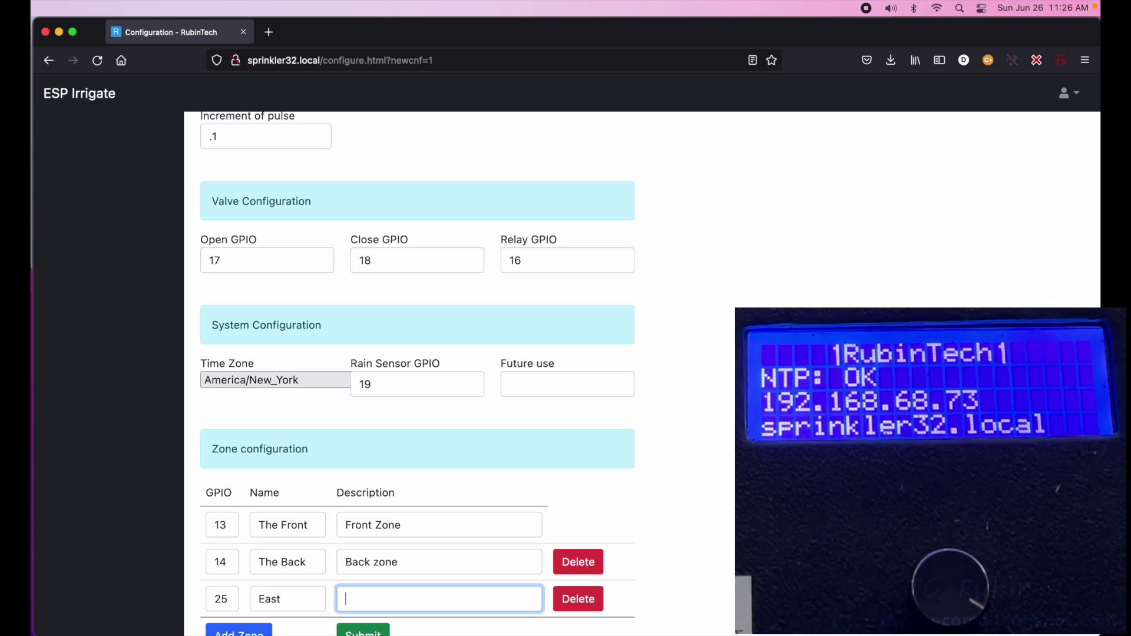
type("East Z")
key("BackSpace")
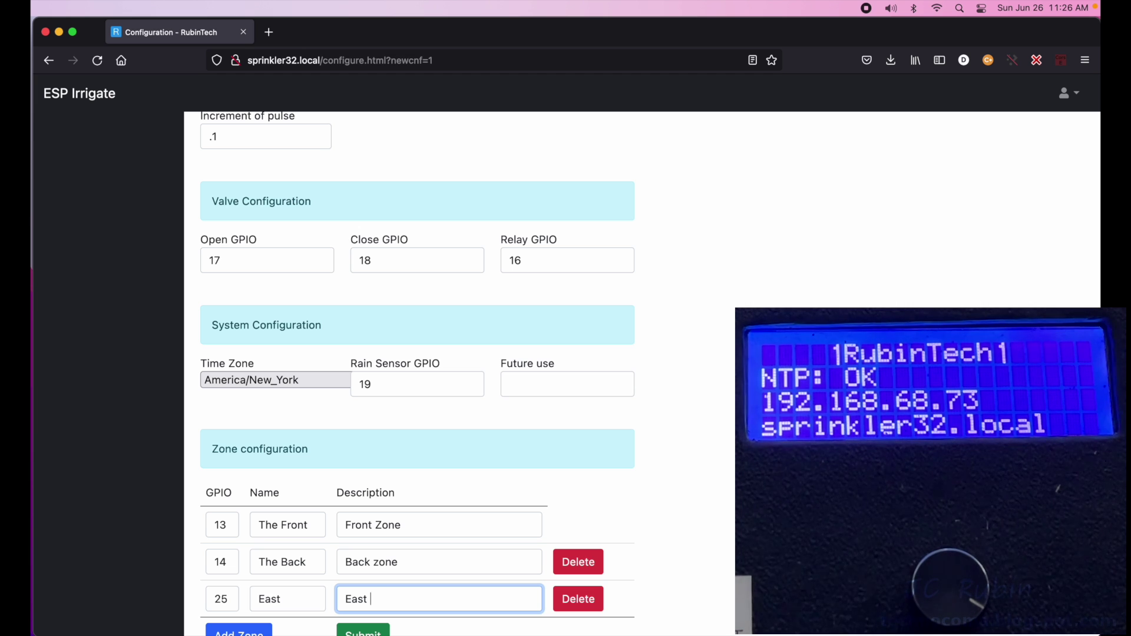
type("zone")
- Add a fourth zone (GPIO 26, 'West', 'West zone') and submit the configuration
scroll(279, 539, "down", 2)
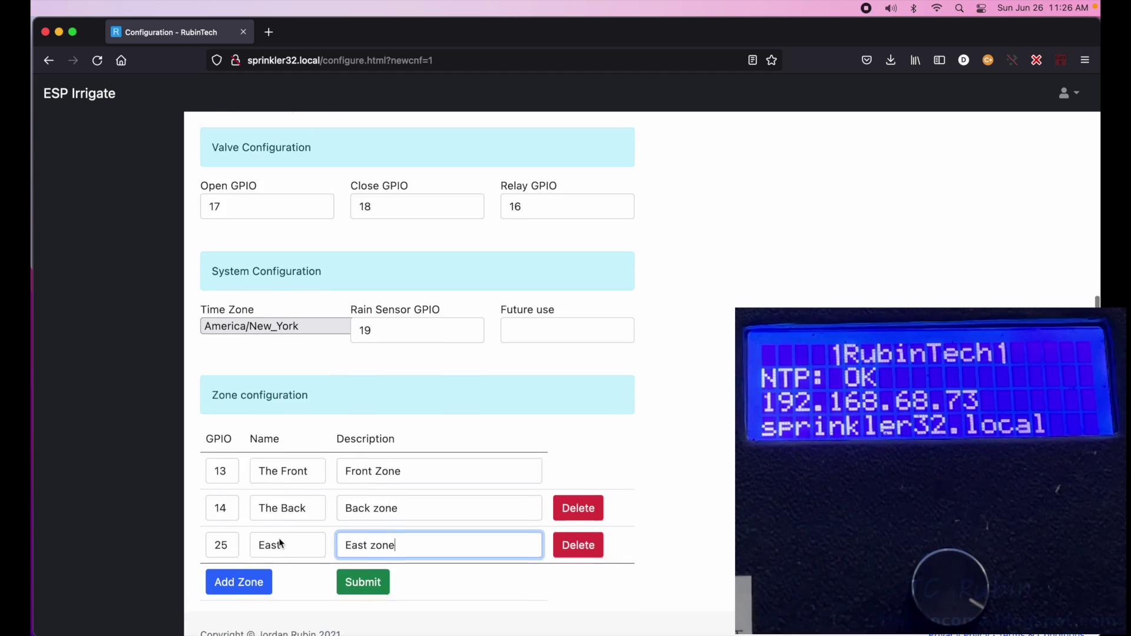
left_click(256, 561)
left_click(226, 564)
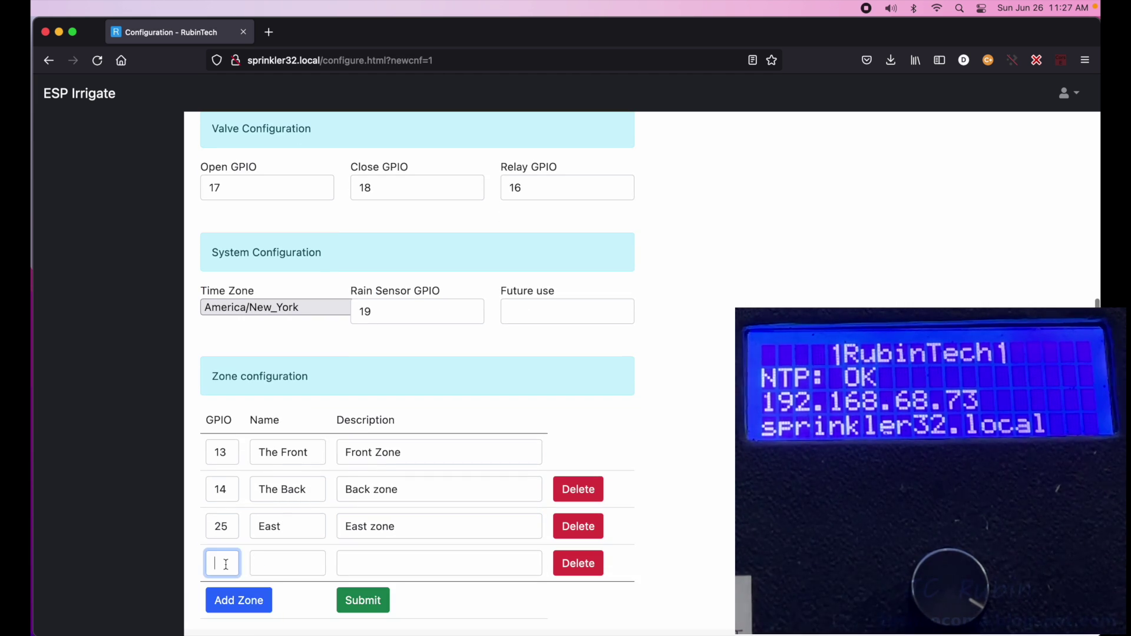
type("26")
left_click(266, 567)
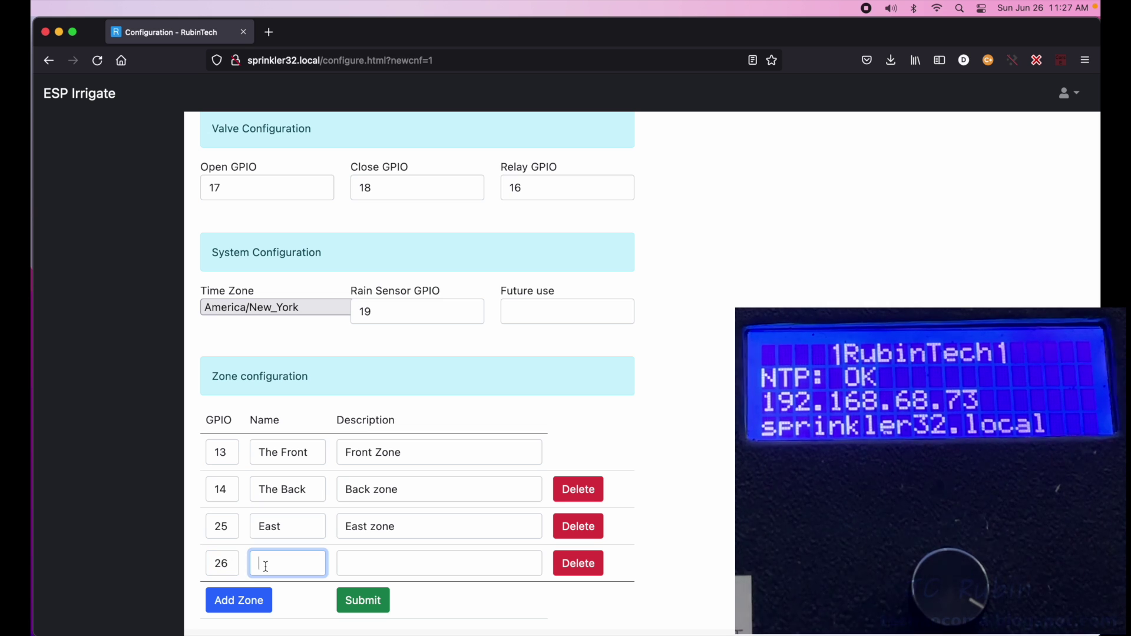
type("West")
left_click(356, 553)
type("West zone")
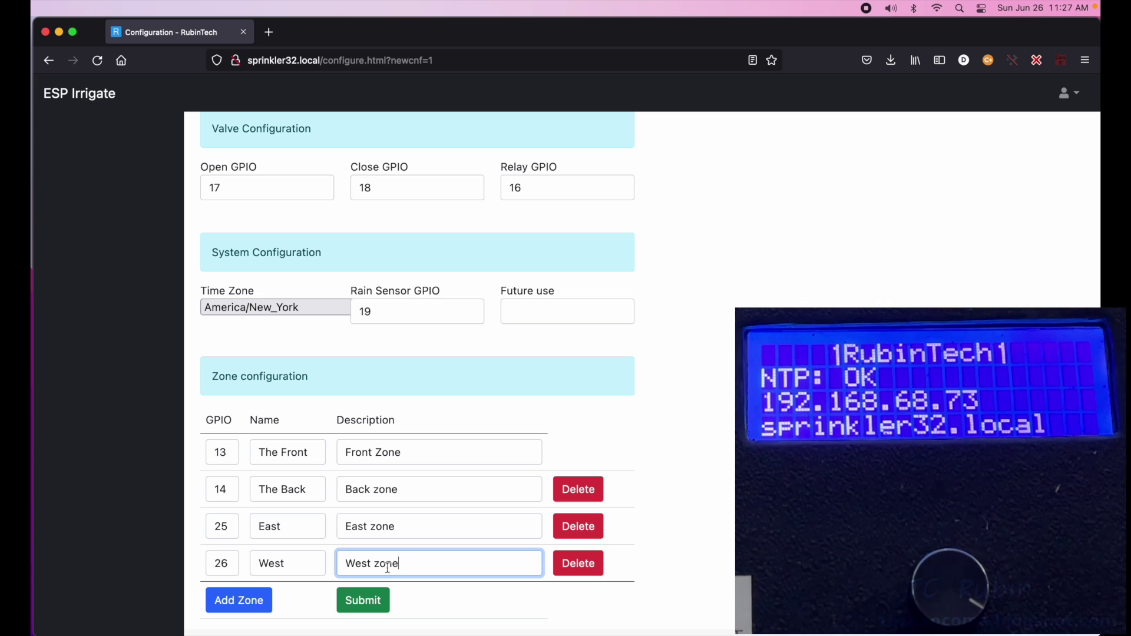
left_click(372, 605)
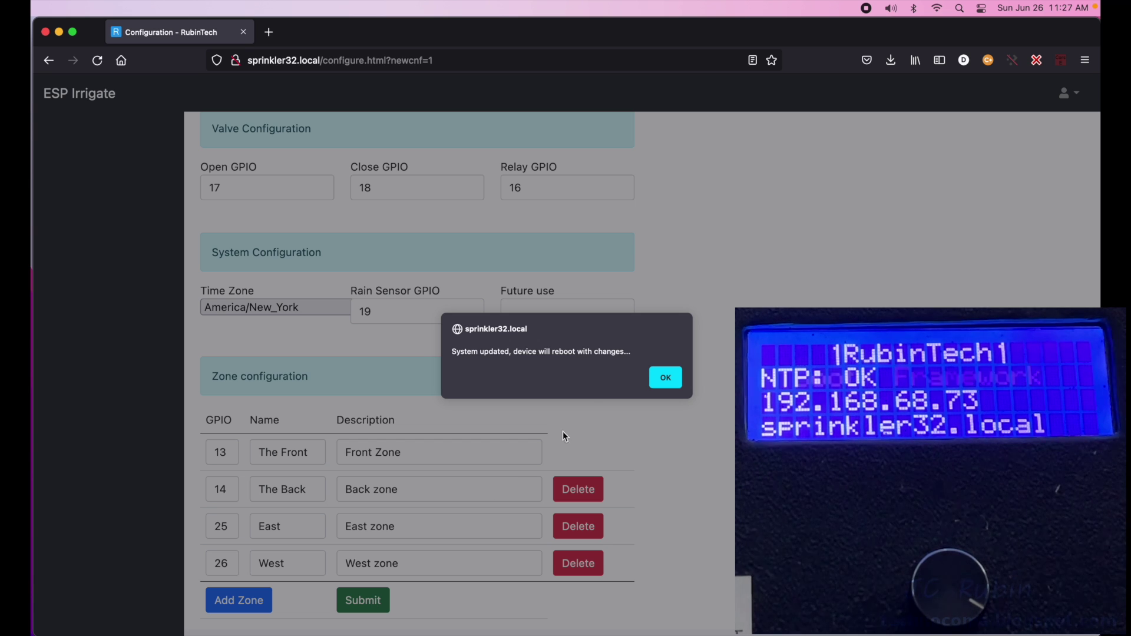
- Dismiss the 'System updated' alert and log back in as admin
left_click(665, 379)
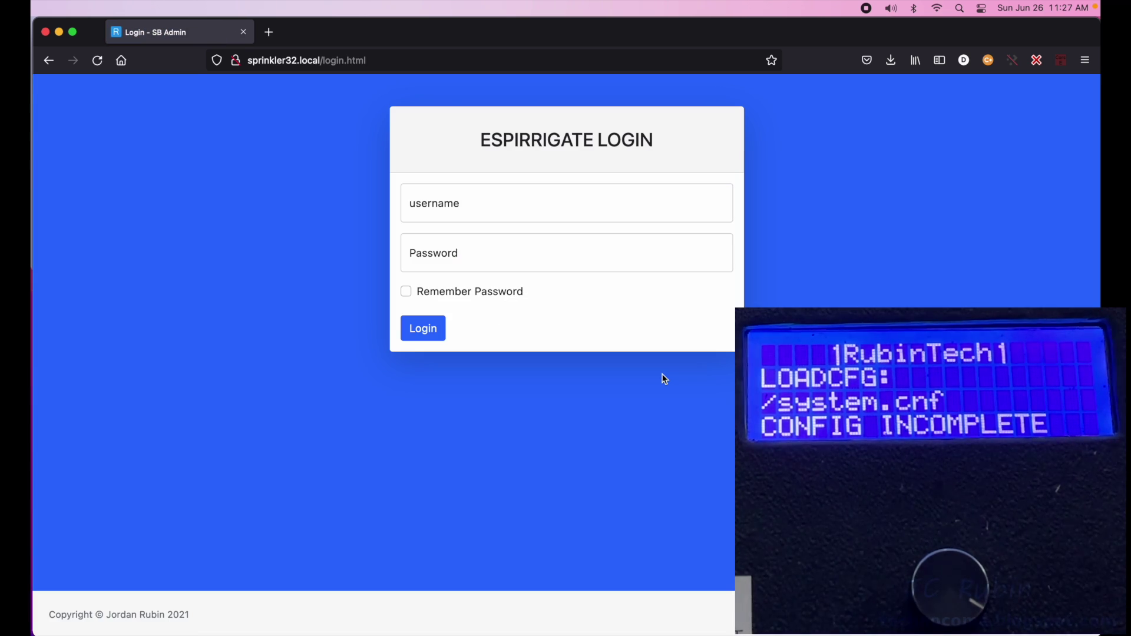
left_click(489, 207)
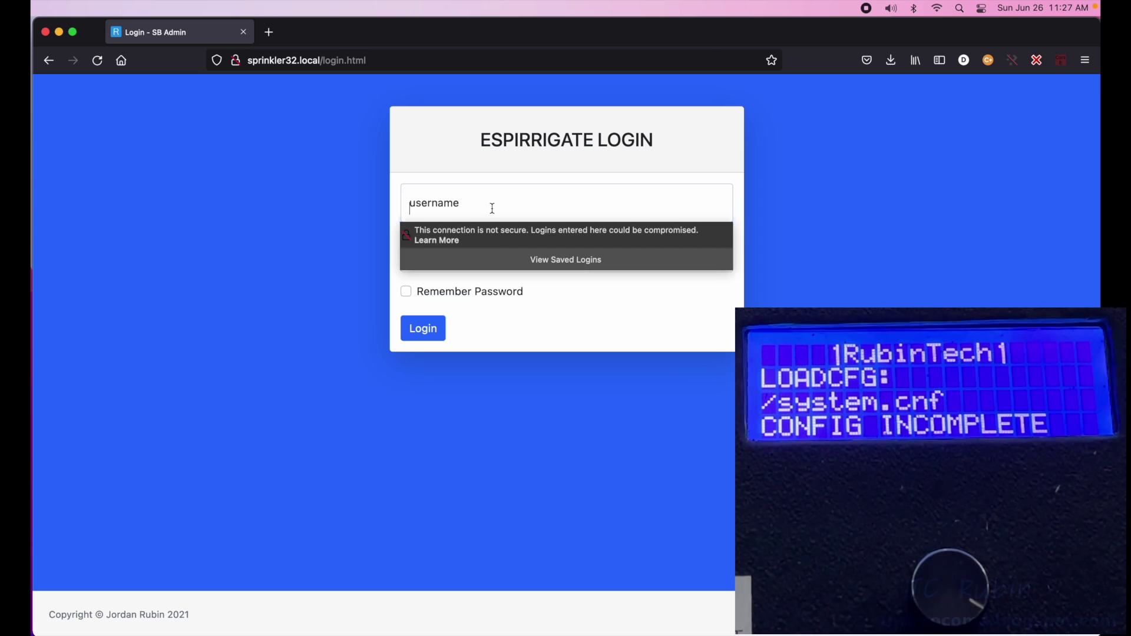
type("admin")
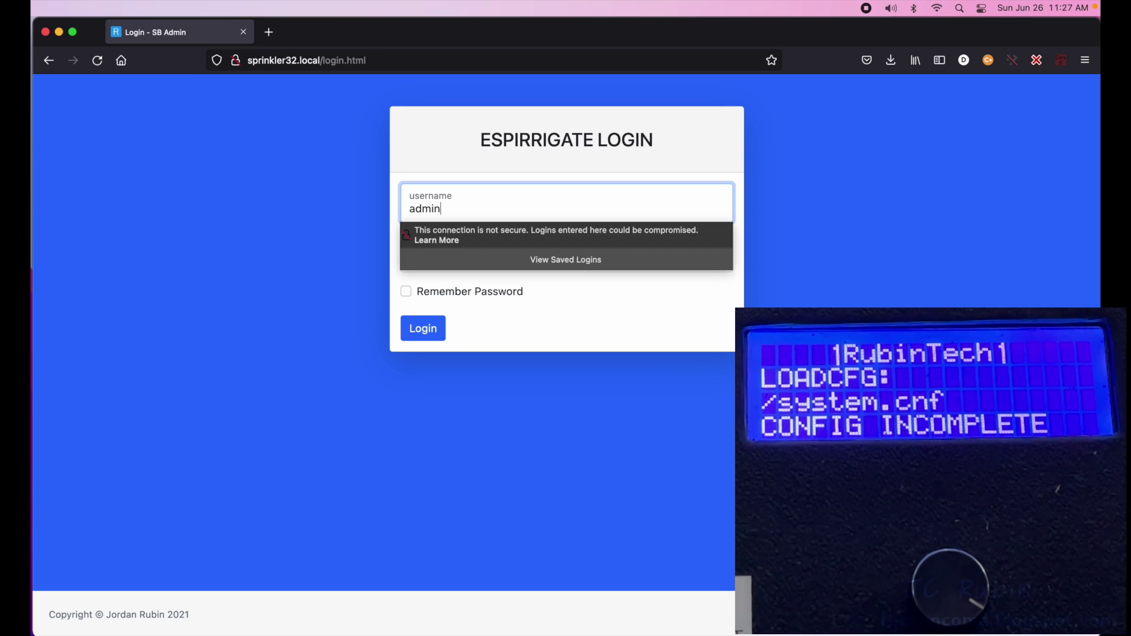
key("Tab")
type("password")
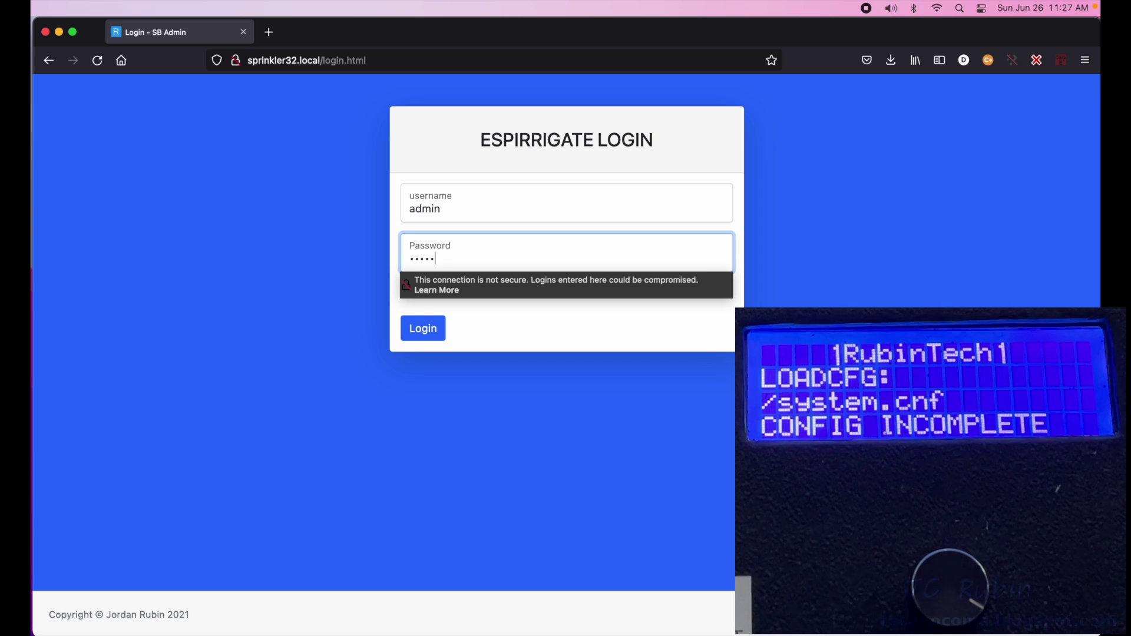
left_click(435, 331)
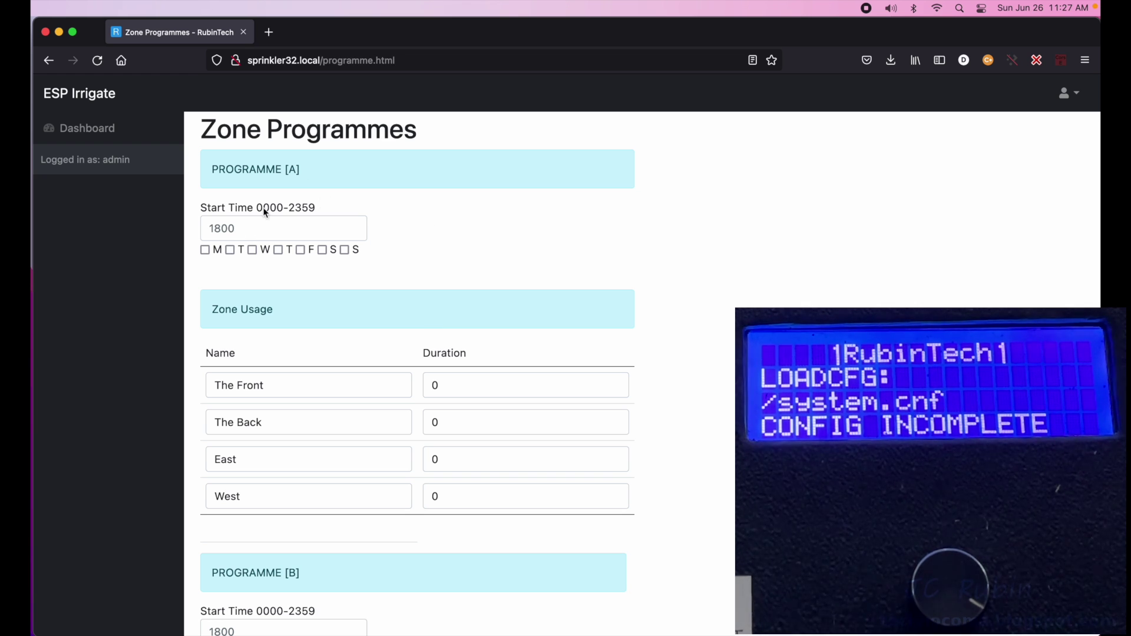
- Add Sunday and Thursday to Programme A's run days
scroll(317, 296, "down", 10)
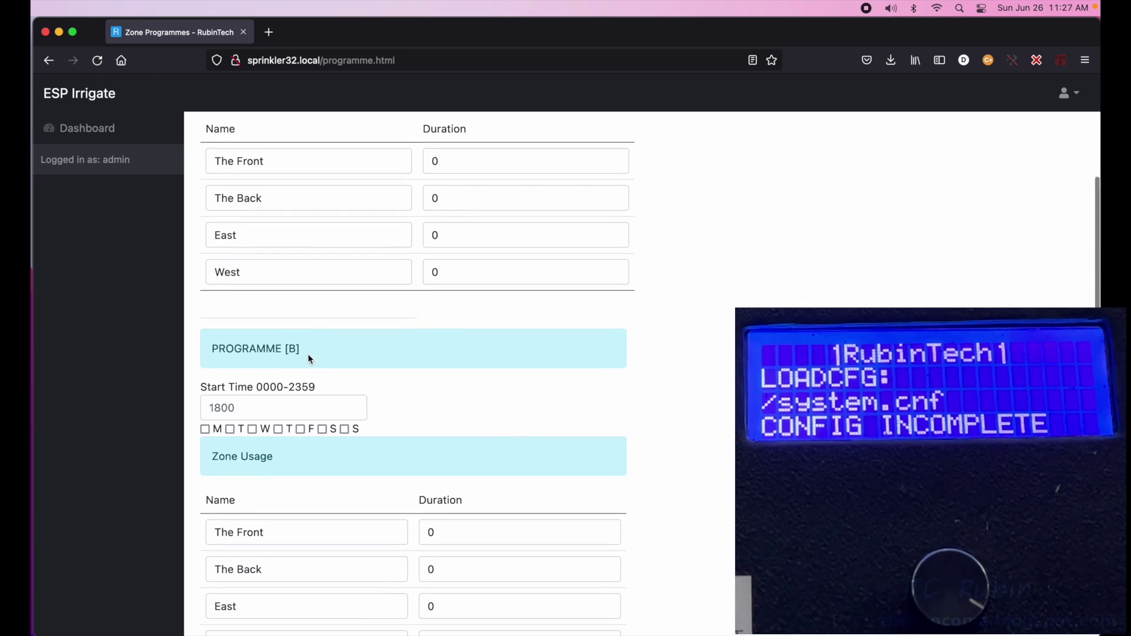
scroll(305, 390, "down", 2)
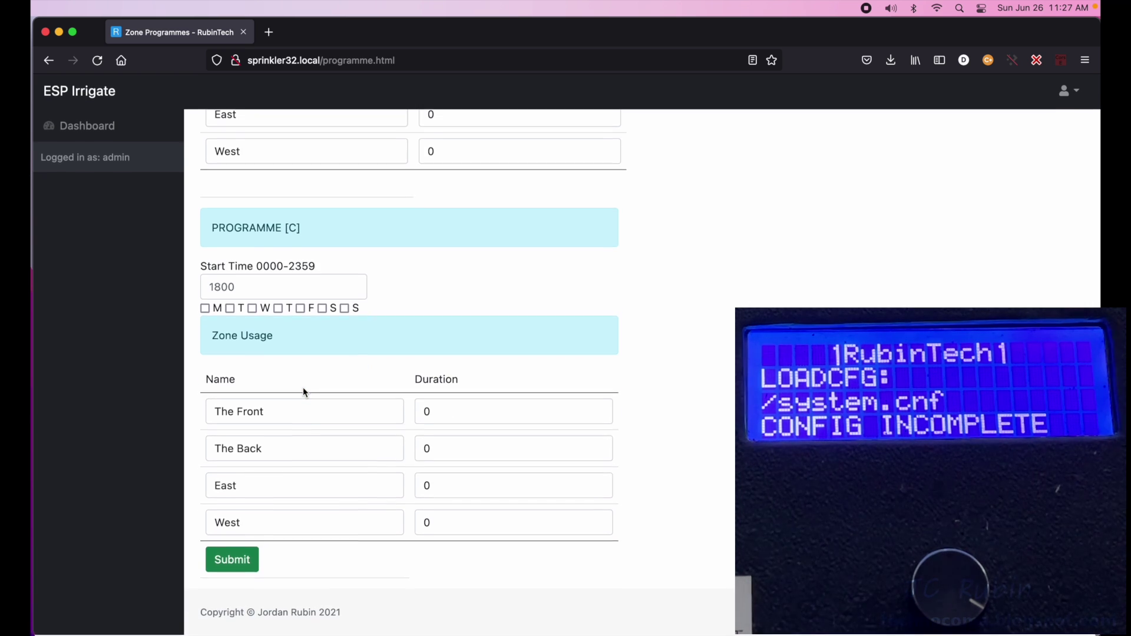
scroll(303, 387, "up", 3)
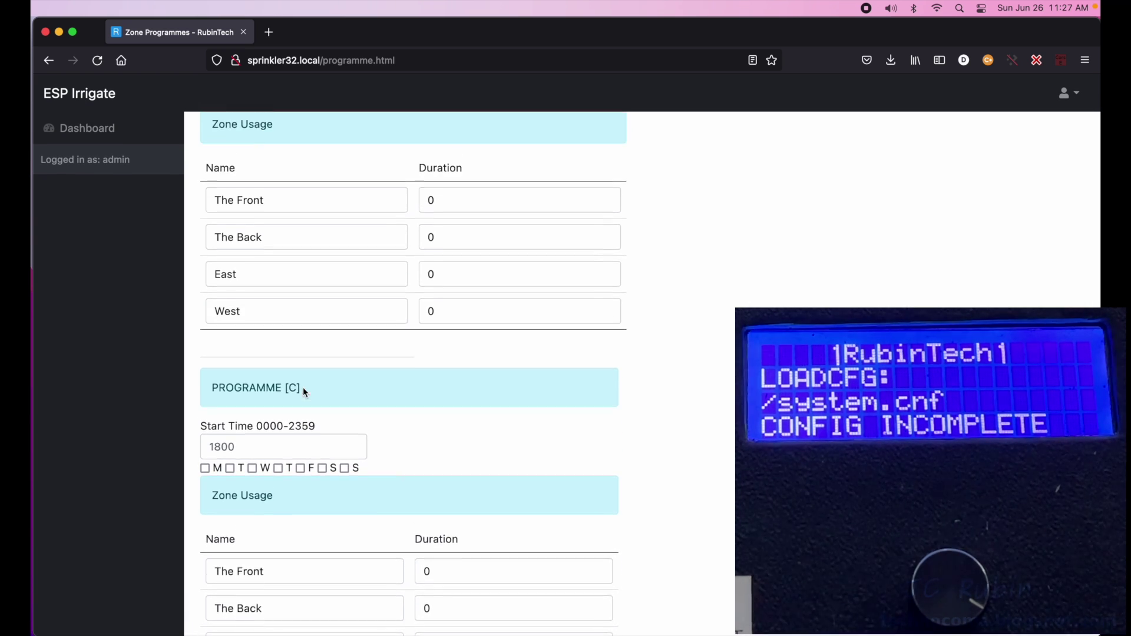
scroll(301, 330, "up", 9)
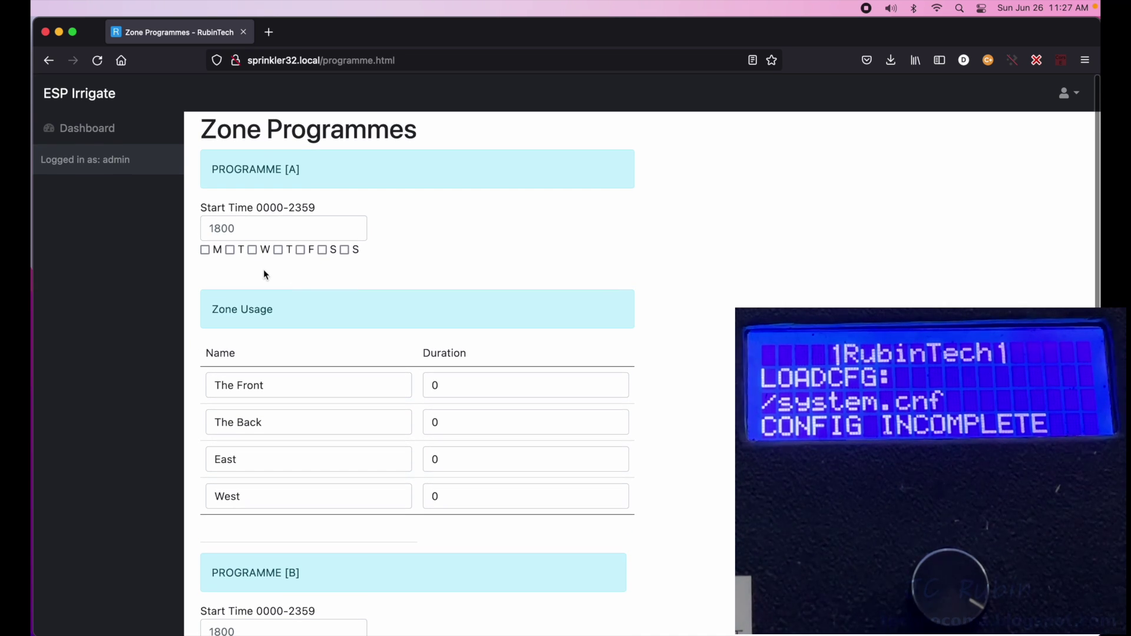
left_click(344, 251)
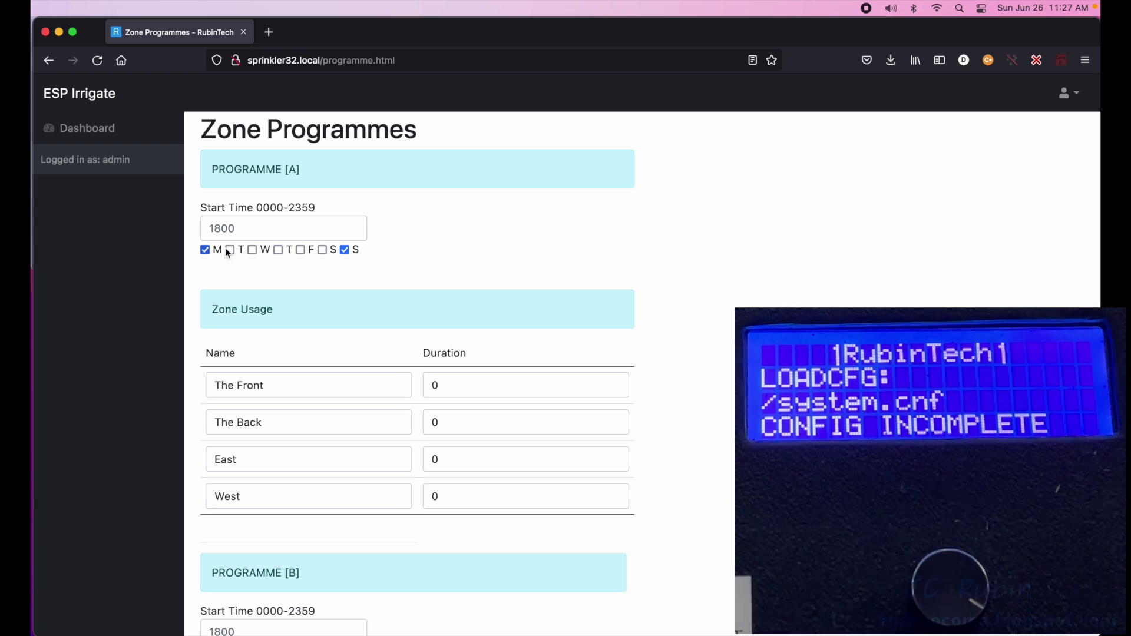
left_click(278, 251)
- Set zone durations: The Front 1, The Back 1, East 2, West 3
double_click(447, 386)
type("1")
double_click(439, 429)
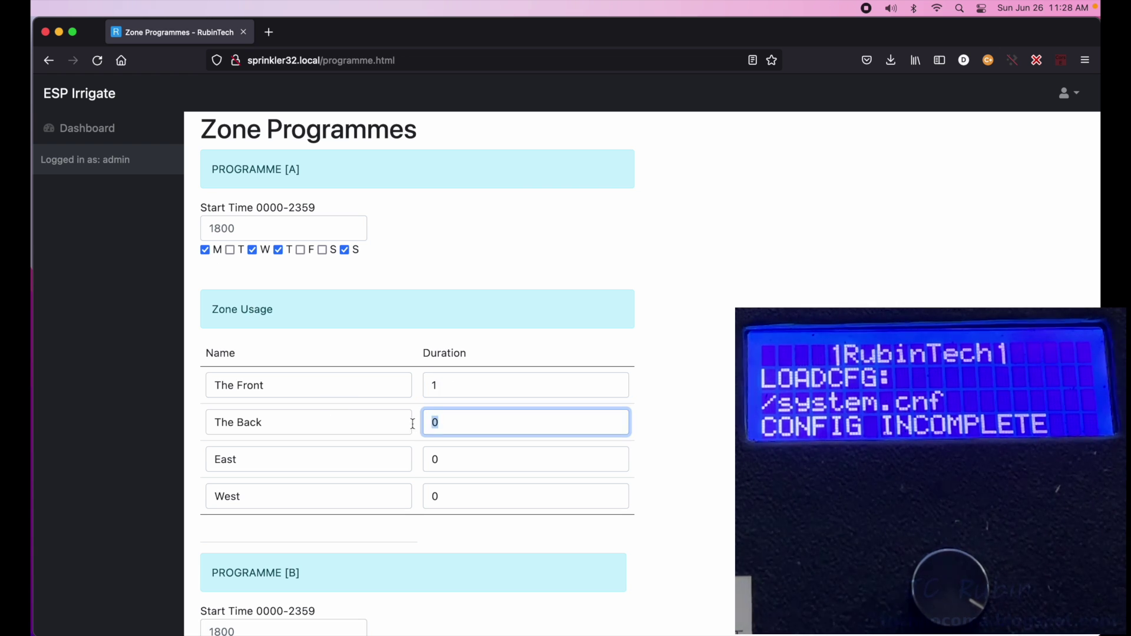
type("1")
double_click(420, 459)
type("2")
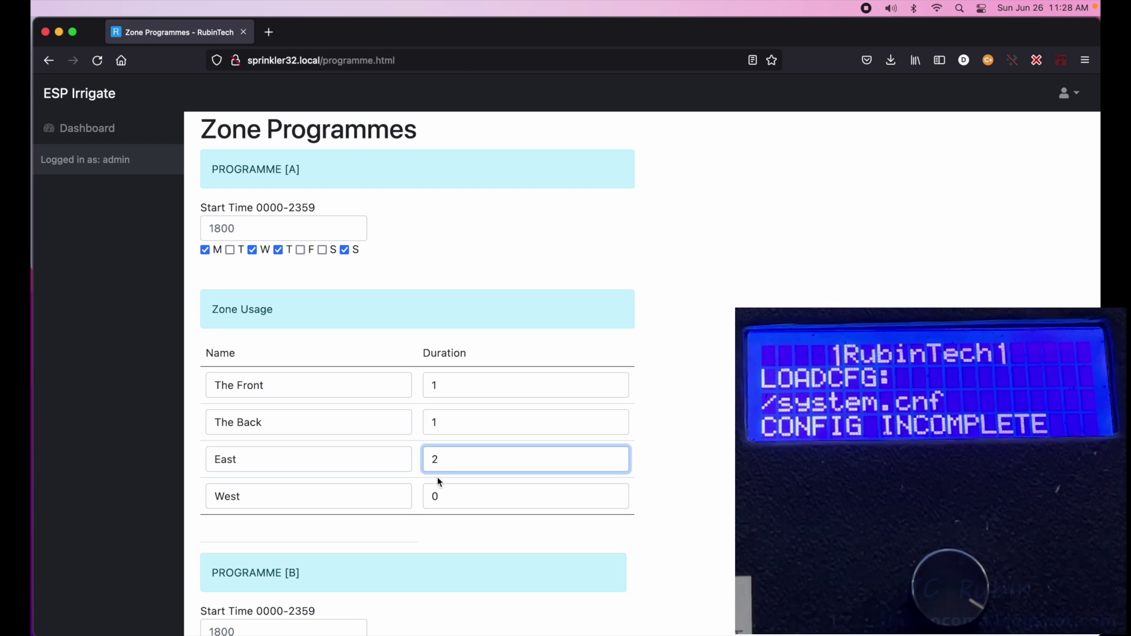
double_click(445, 496)
type("3")
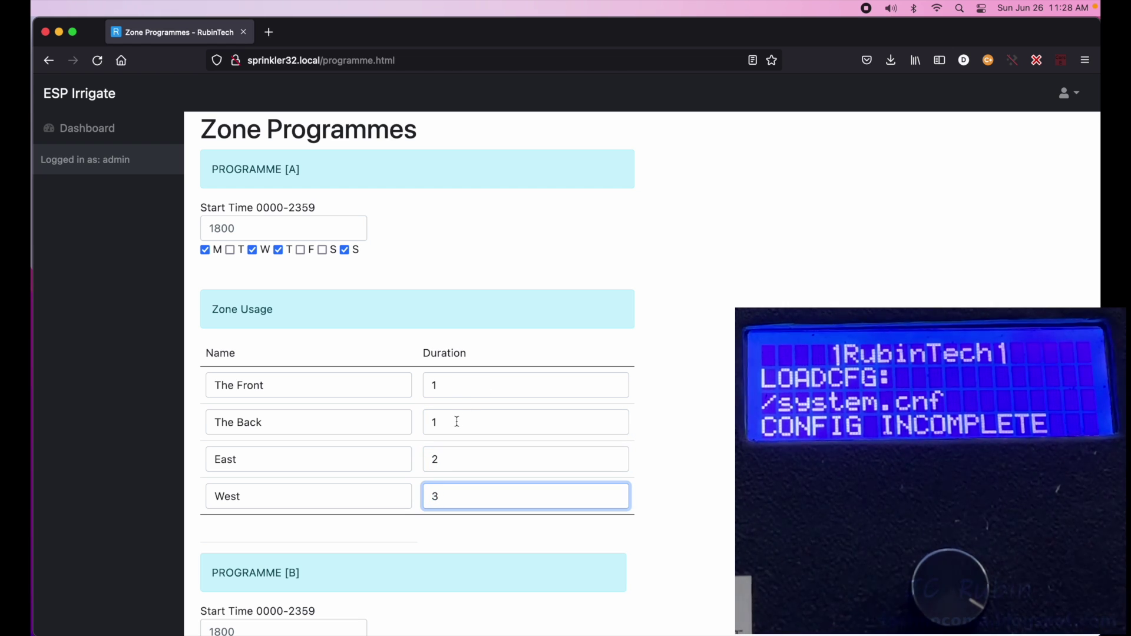
- Change Programme A's start time to 1230 and submit the programmes
scroll(456, 422, "down", 5)
scroll(456, 421, "up", 5)
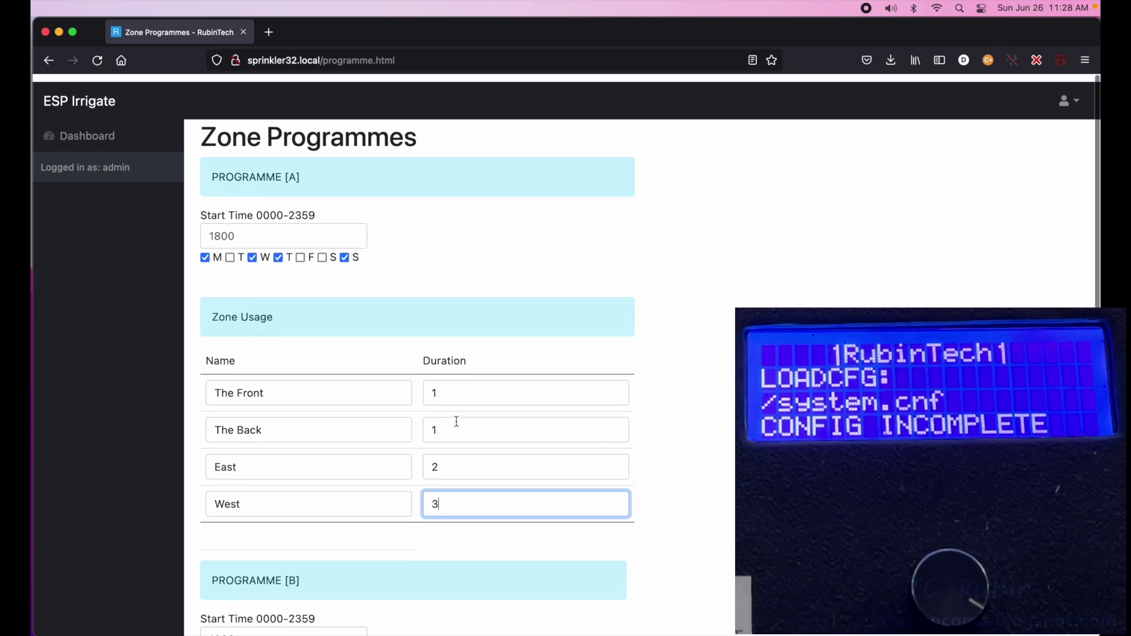
left_click(259, 232)
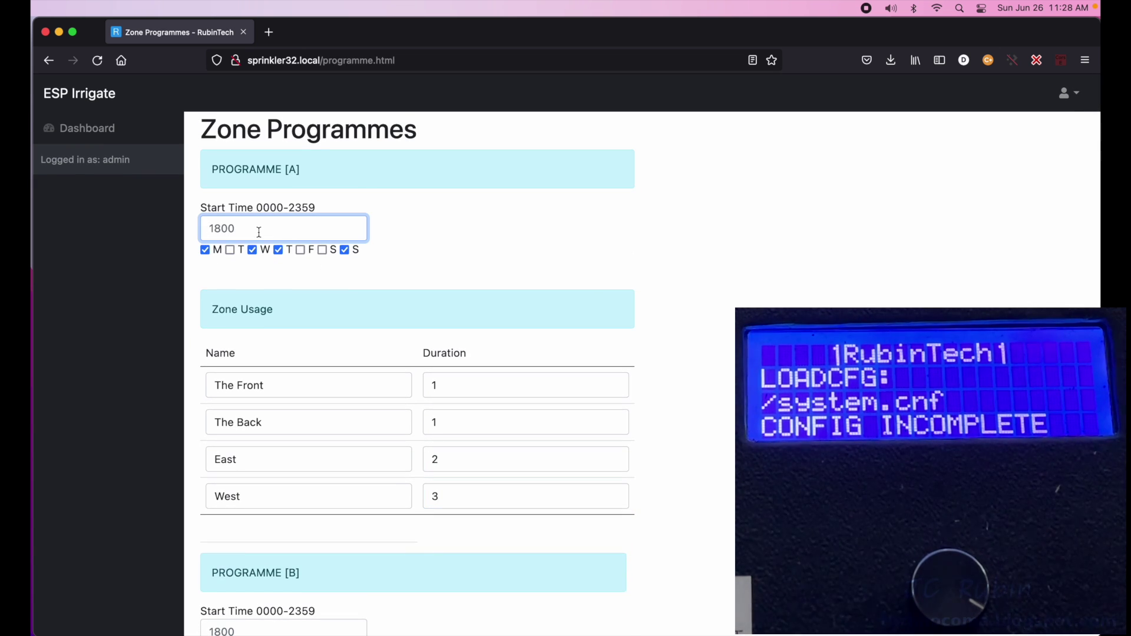
type("1230")
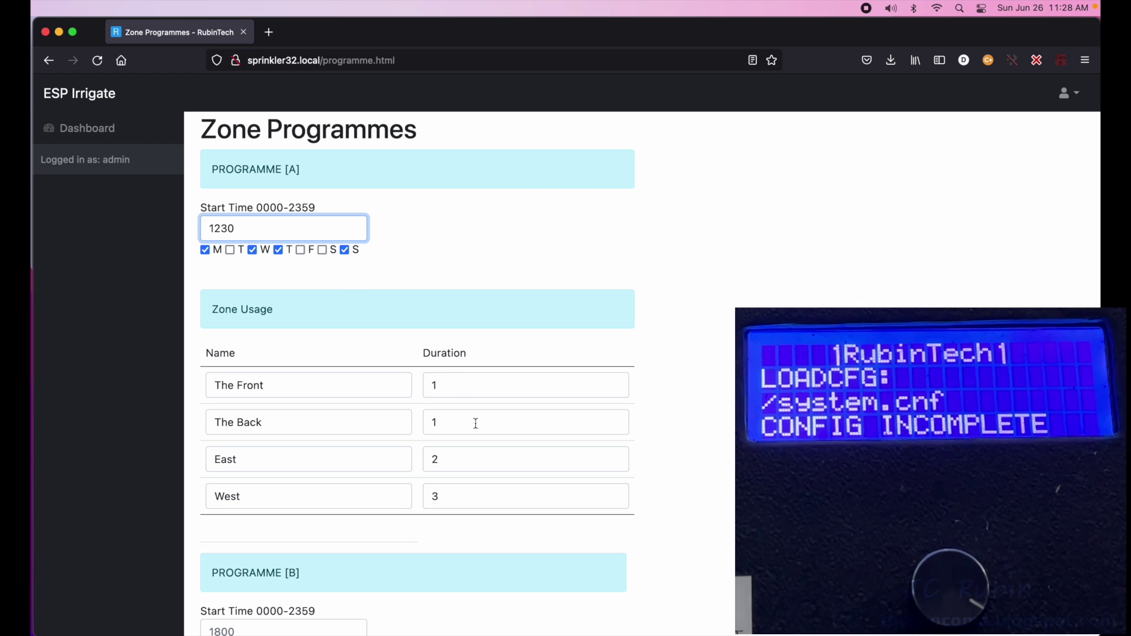
scroll(475, 422, "down", 20)
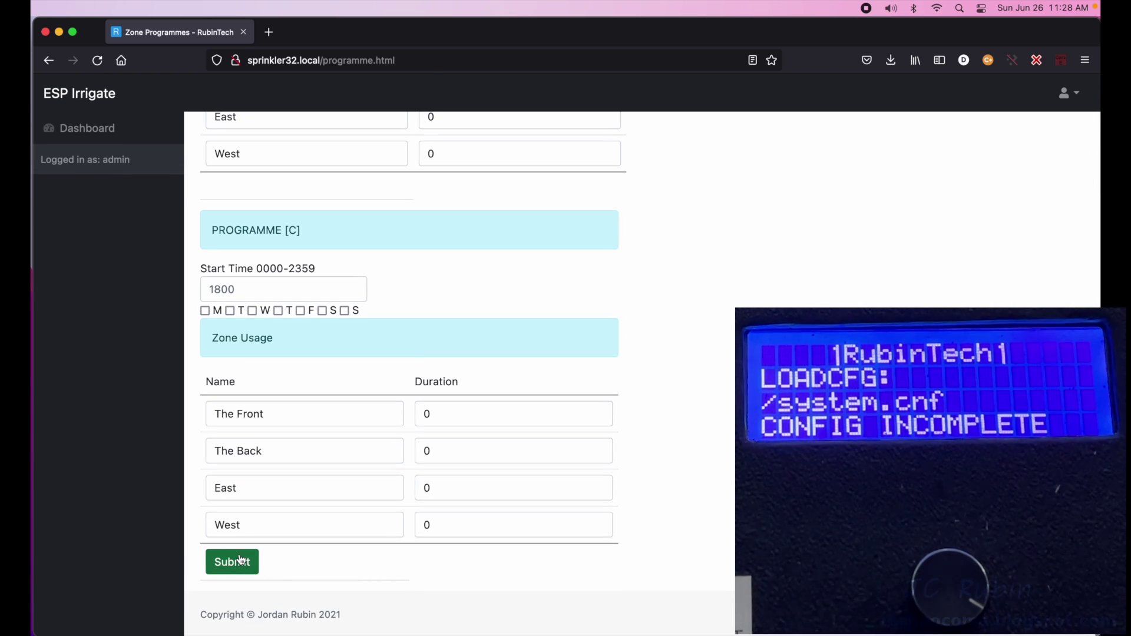
left_click(240, 560)
- Submit again, dismiss the reboot notice and sign back in as admin
left_click(237, 562)
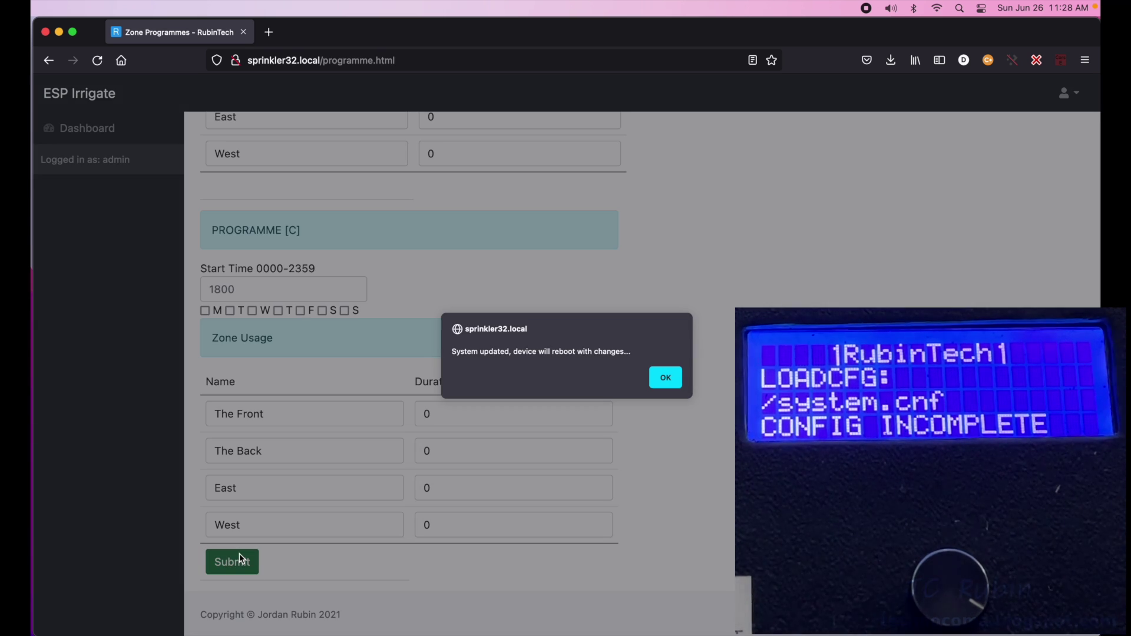
left_click(668, 382)
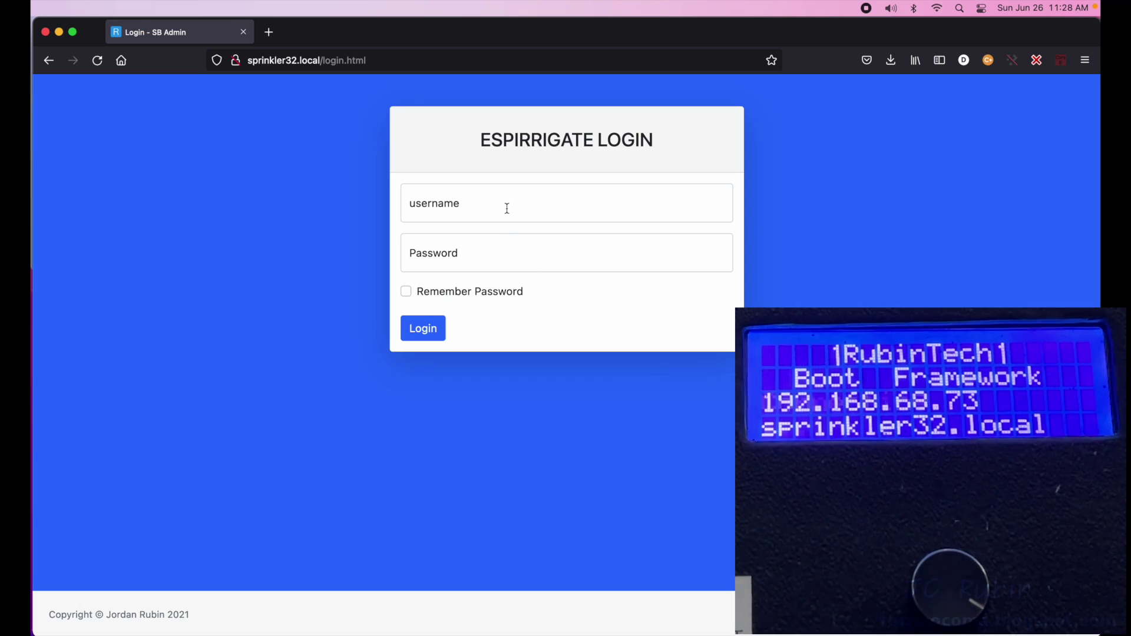
left_click(505, 206)
type("admin")
key("Tab")
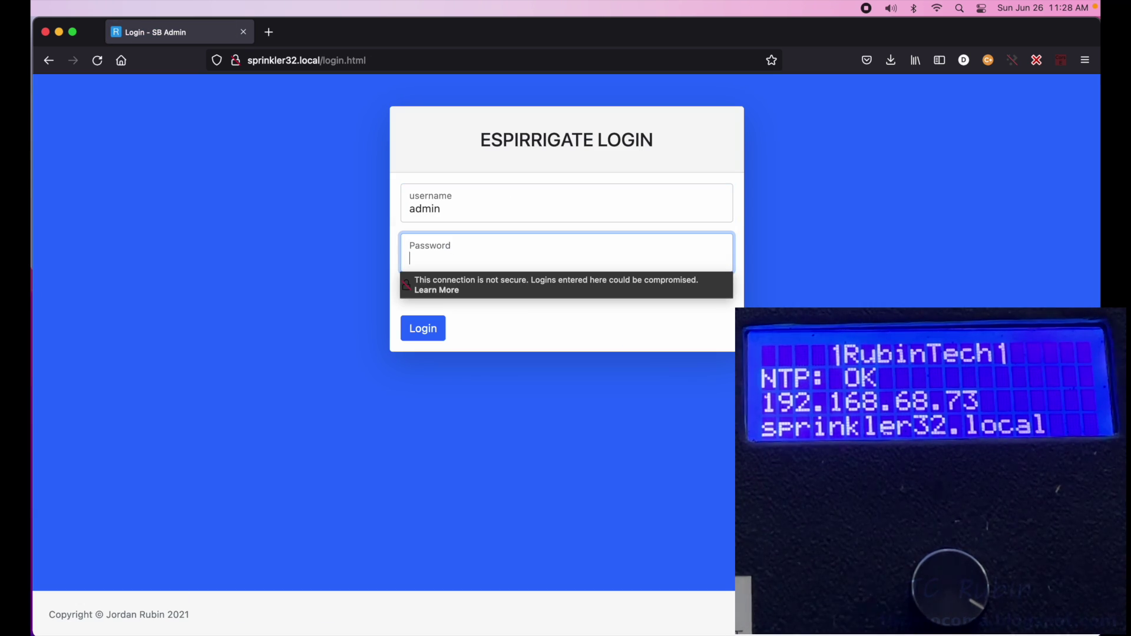
type("adm")
key("BackSpace")
key("BackSpace")
key("BackSpace")
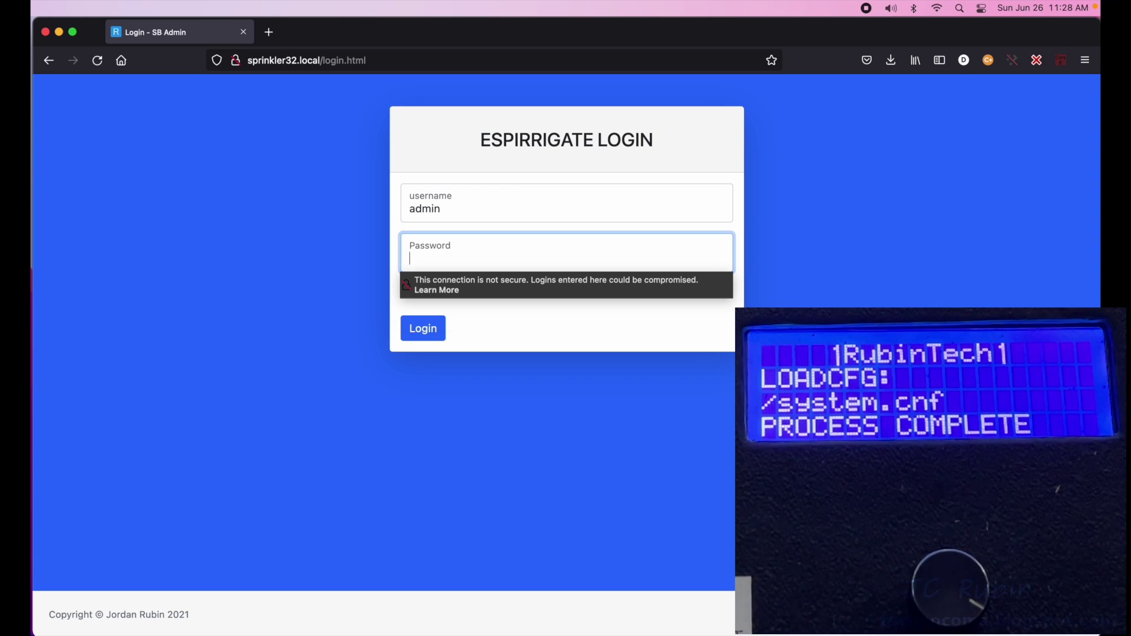
type("password")
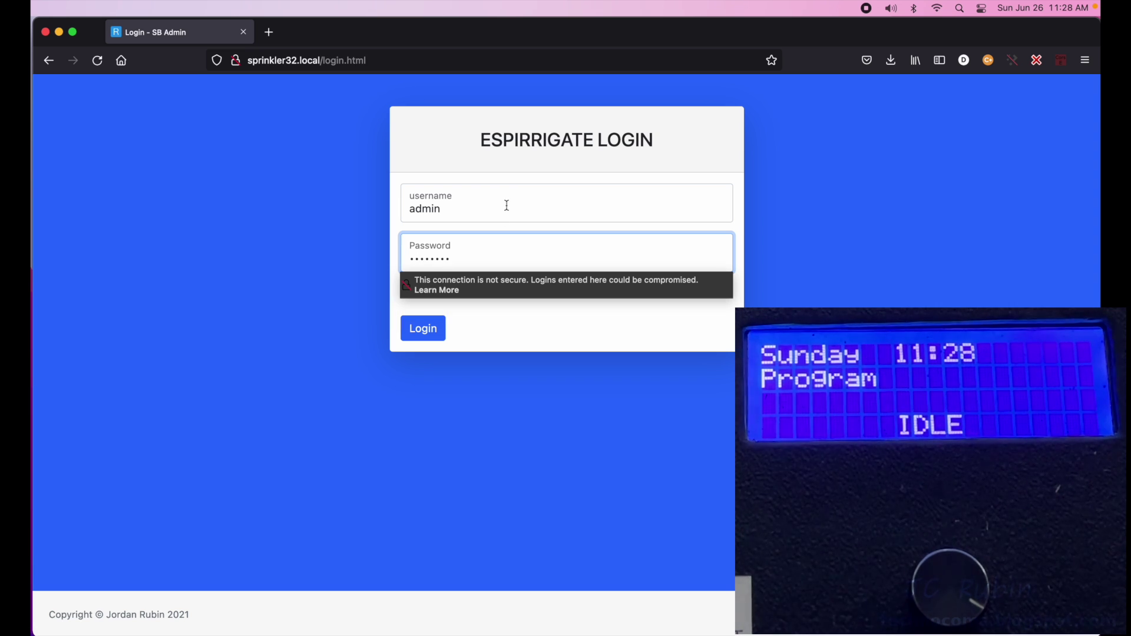
left_click(441, 326)
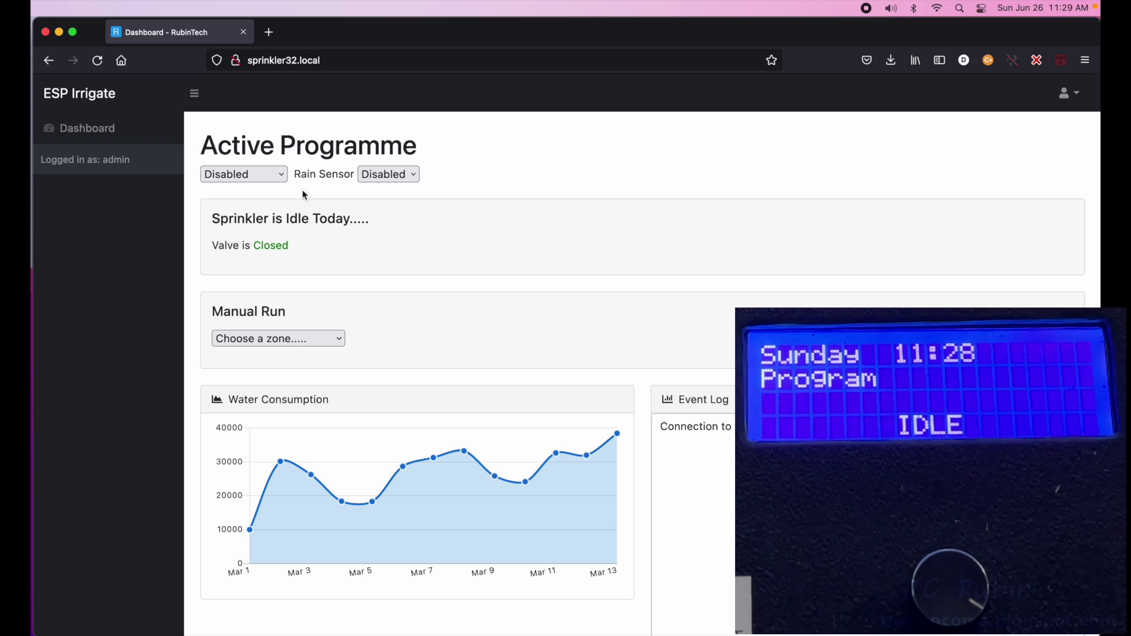
- Switch the dashboard's active programme to Programme A
left_click(1068, 93)
left_click(273, 175)
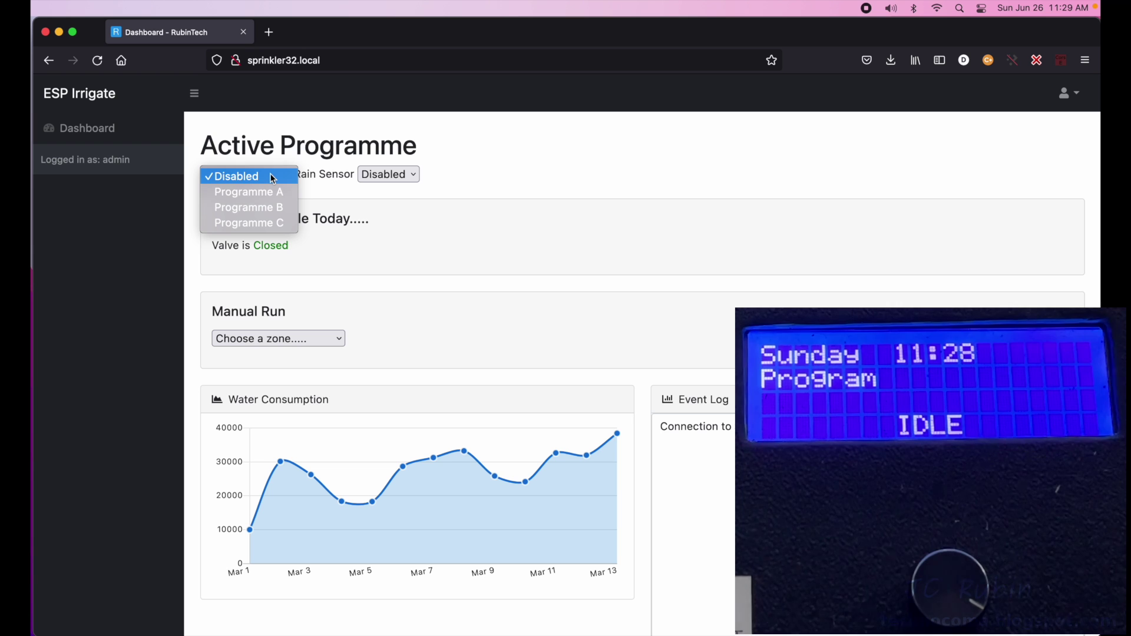
left_click(266, 192)
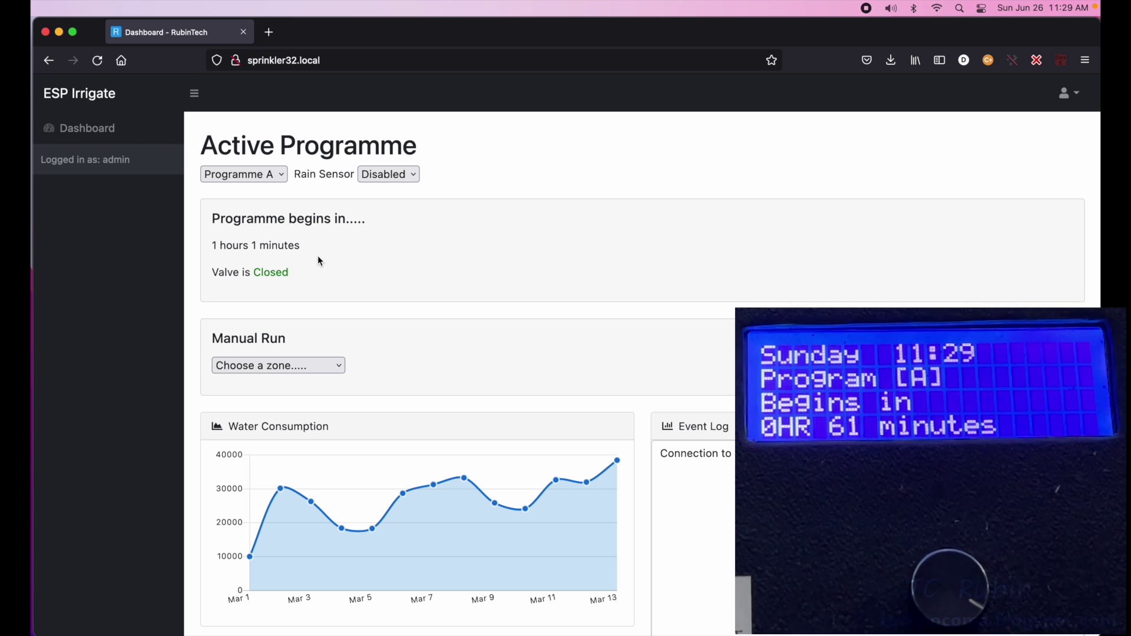
- Change Programme A's start time from 1230 to 1132 and submit it
left_click(1068, 93)
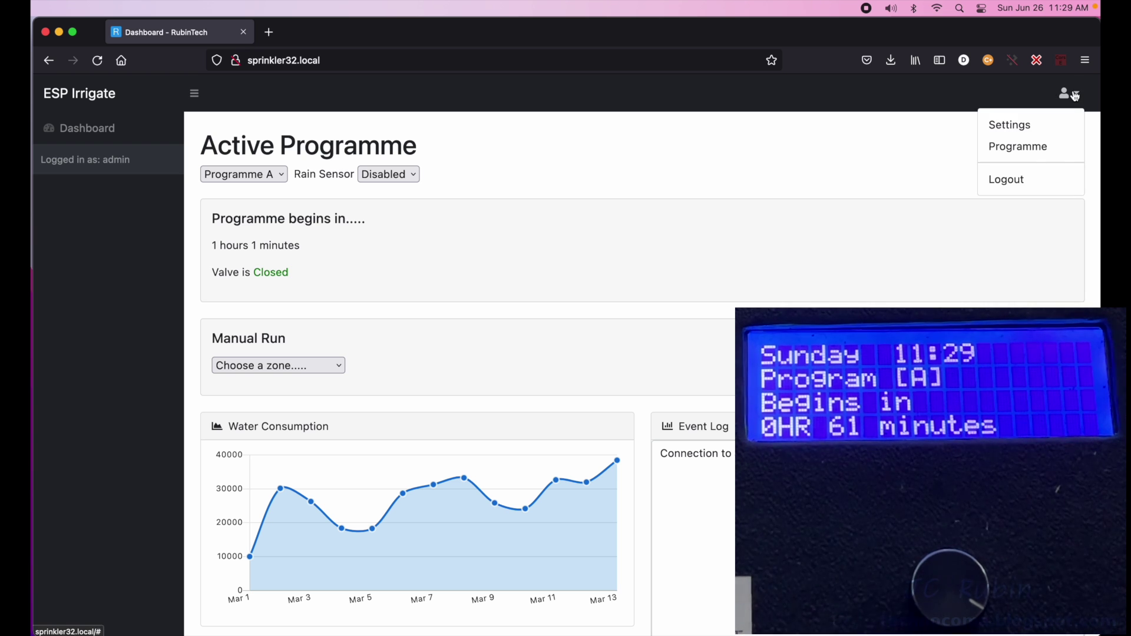
left_click(1039, 148)
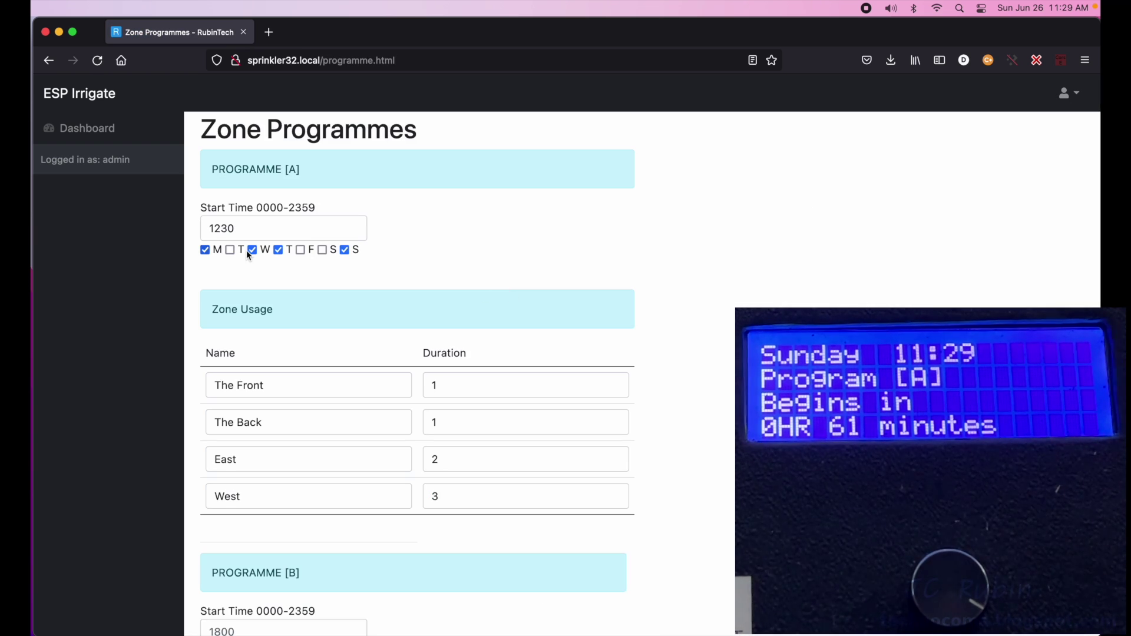
left_click_drag(246, 228, 190, 229)
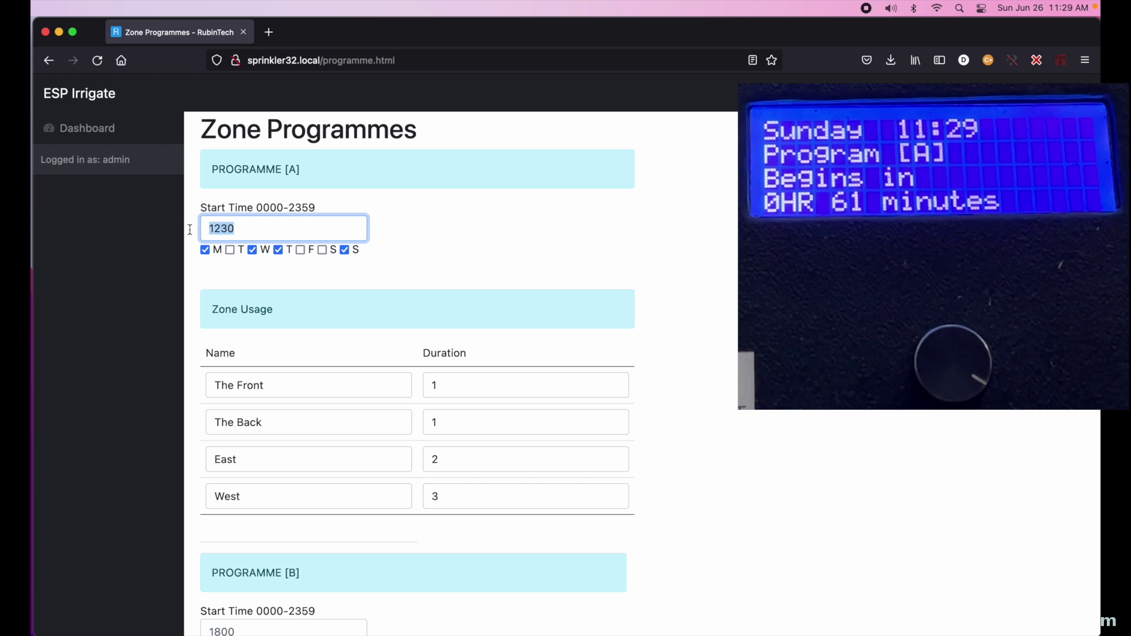
type("1132")
scroll(412, 354, "down", 15)
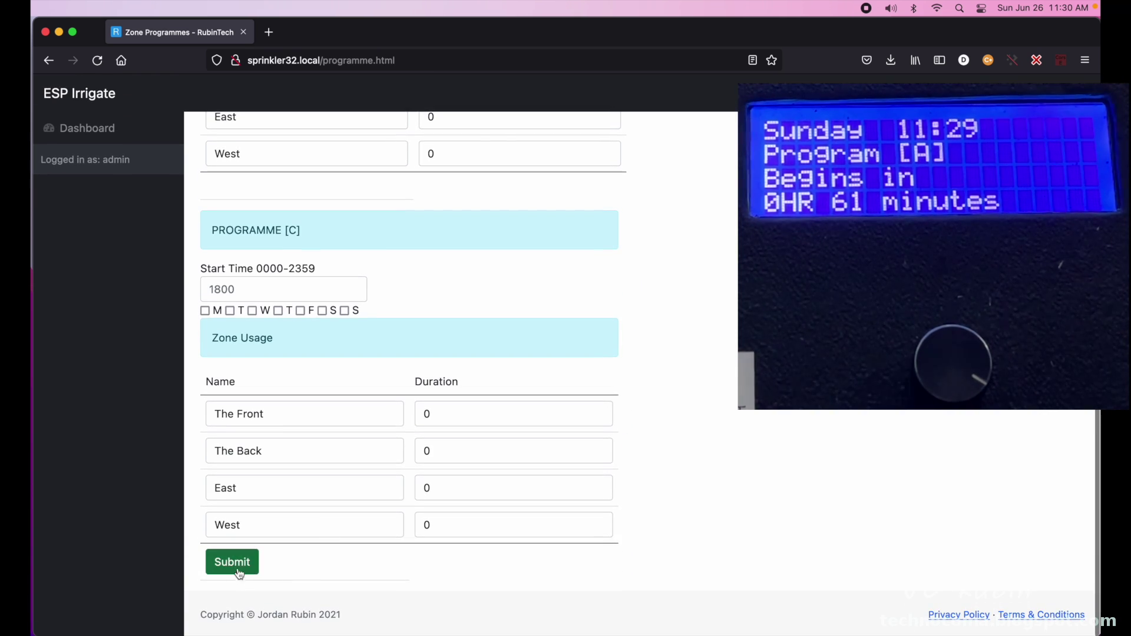
left_click(241, 564)
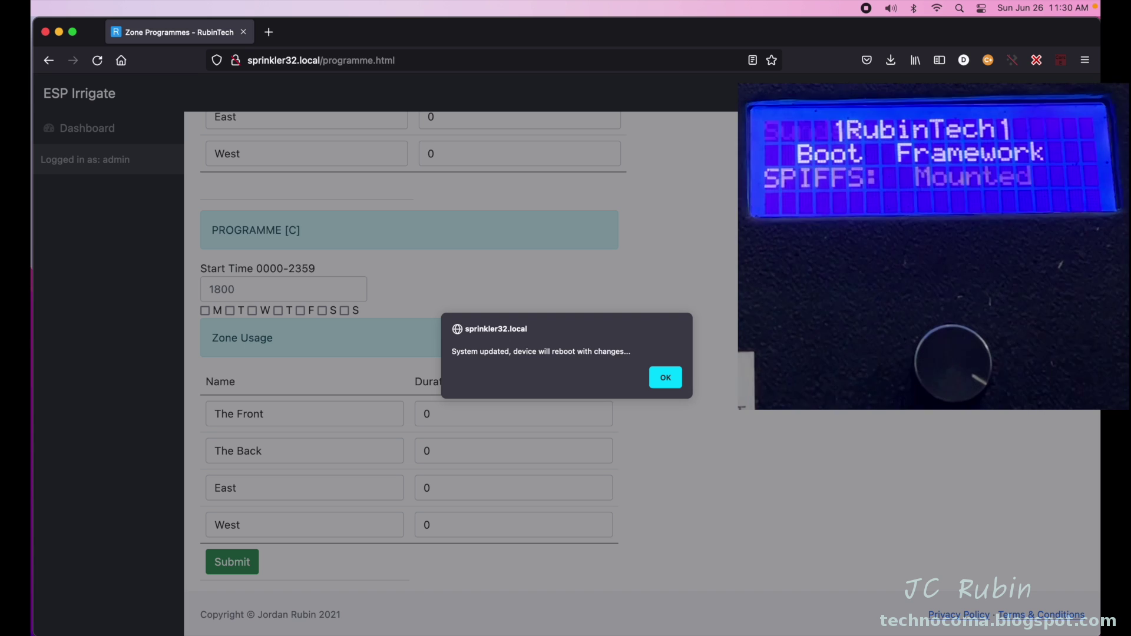
- Acknowledge the reboot notice and log back in with the administrator credentials
left_click(666, 378)
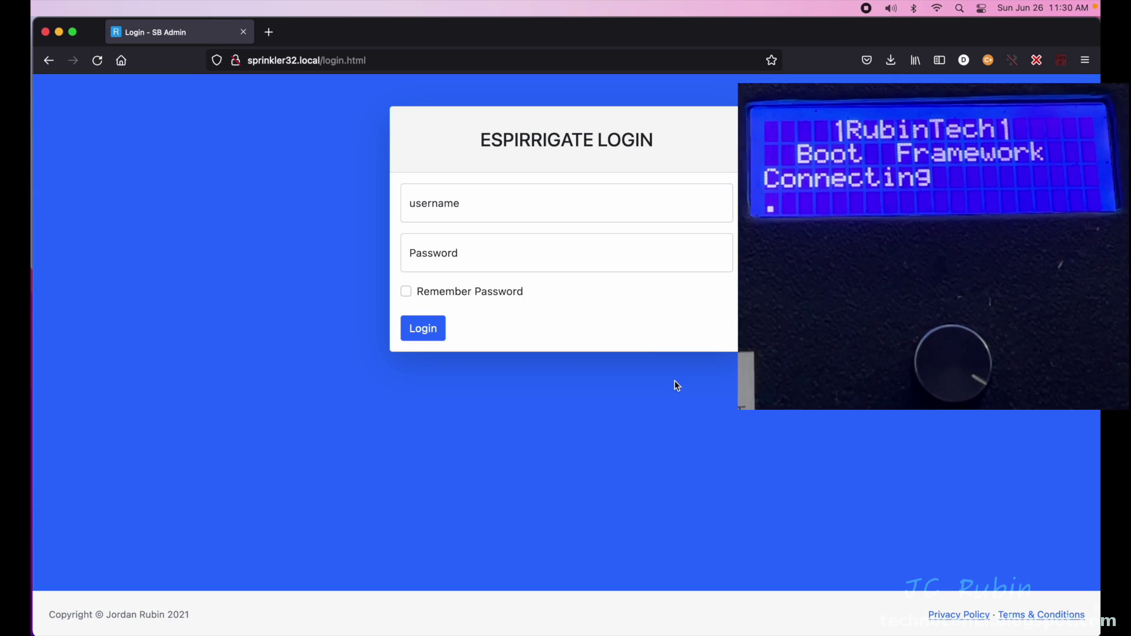
left_click(548, 198)
type("admin")
left_click(565, 258)
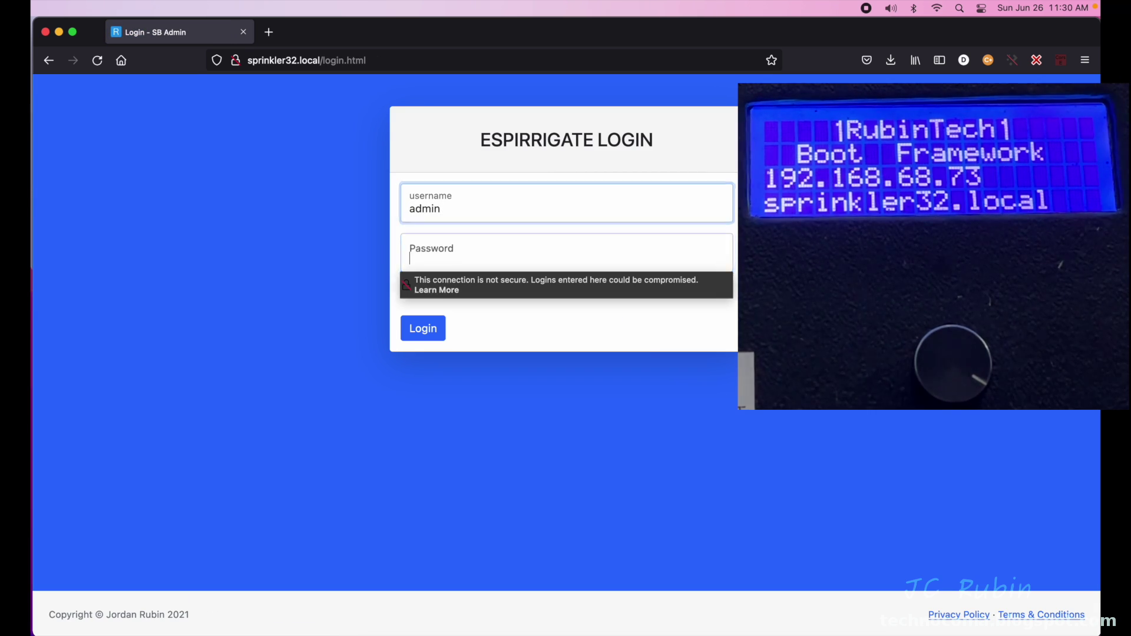
type("admin1234")
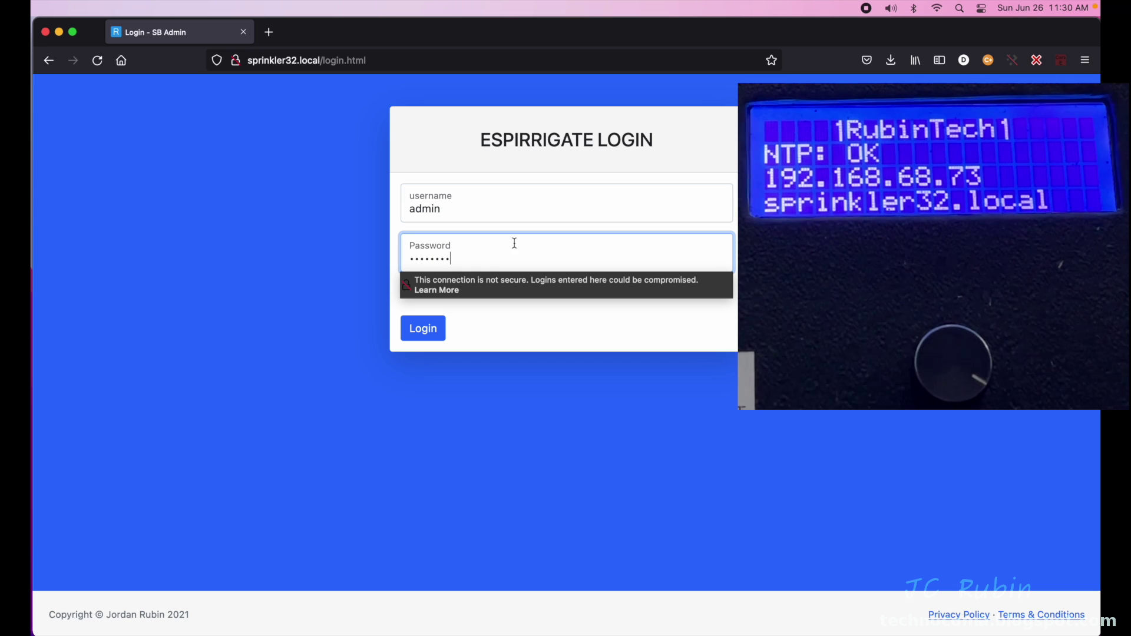
left_click(433, 330)
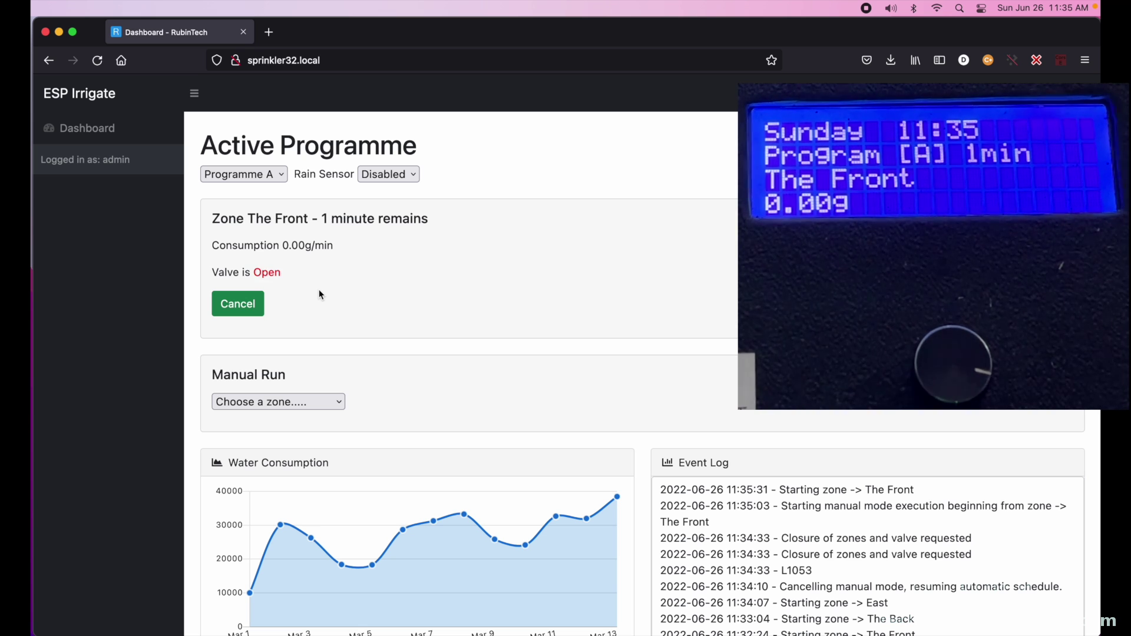
- Start a manual run of The Back zone, then cancel it
left_click(290, 401)
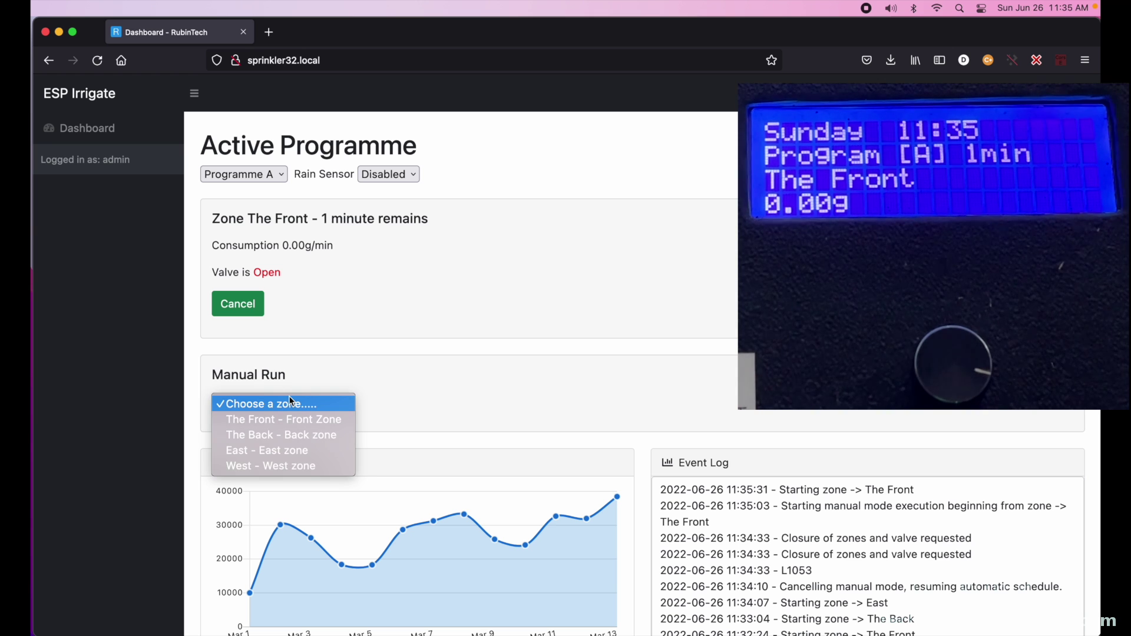
left_click(275, 455)
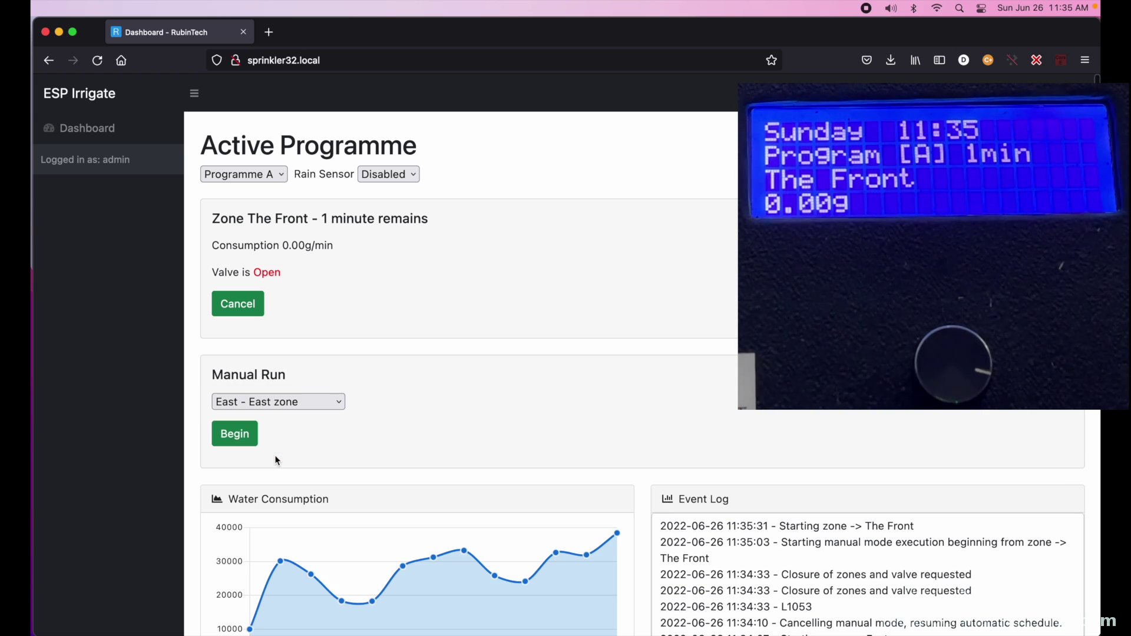
left_click(291, 403)
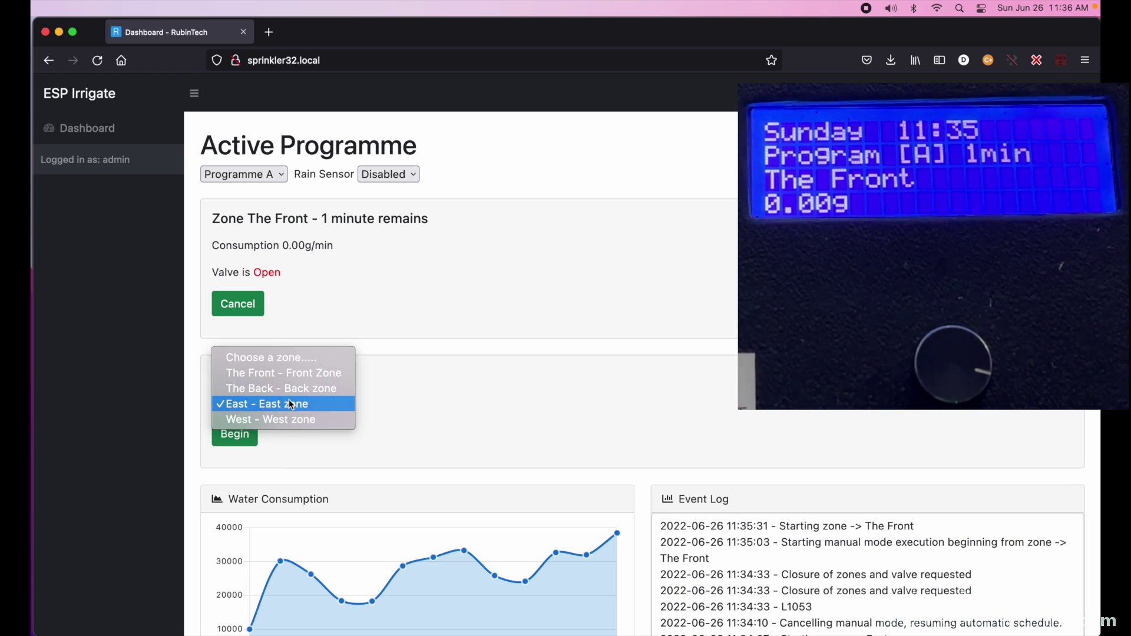
left_click(288, 388)
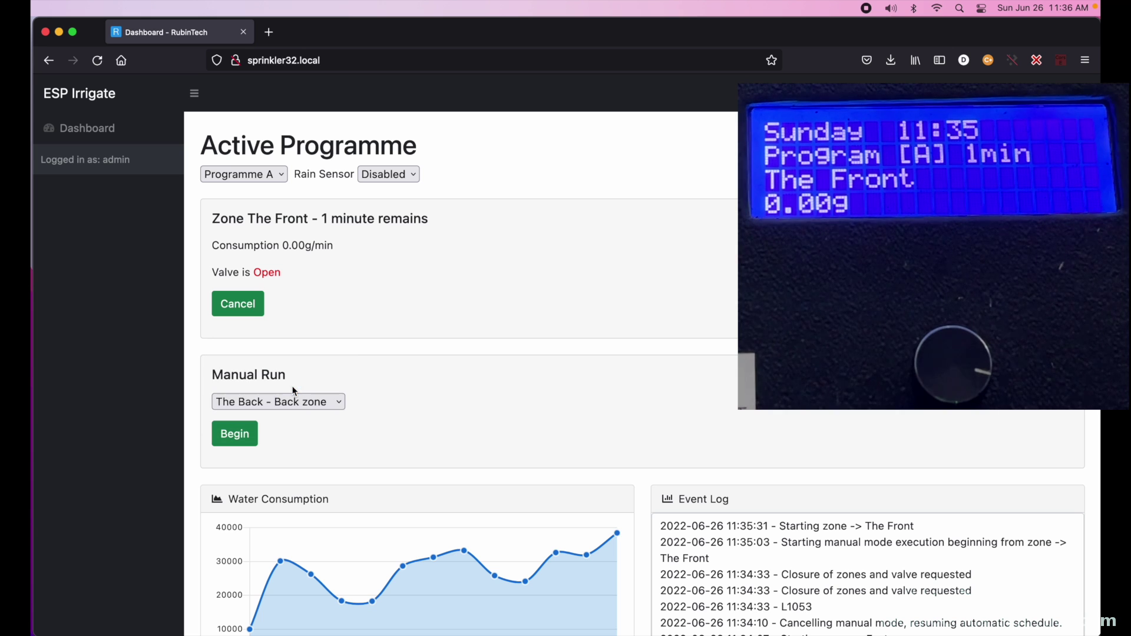
left_click(238, 436)
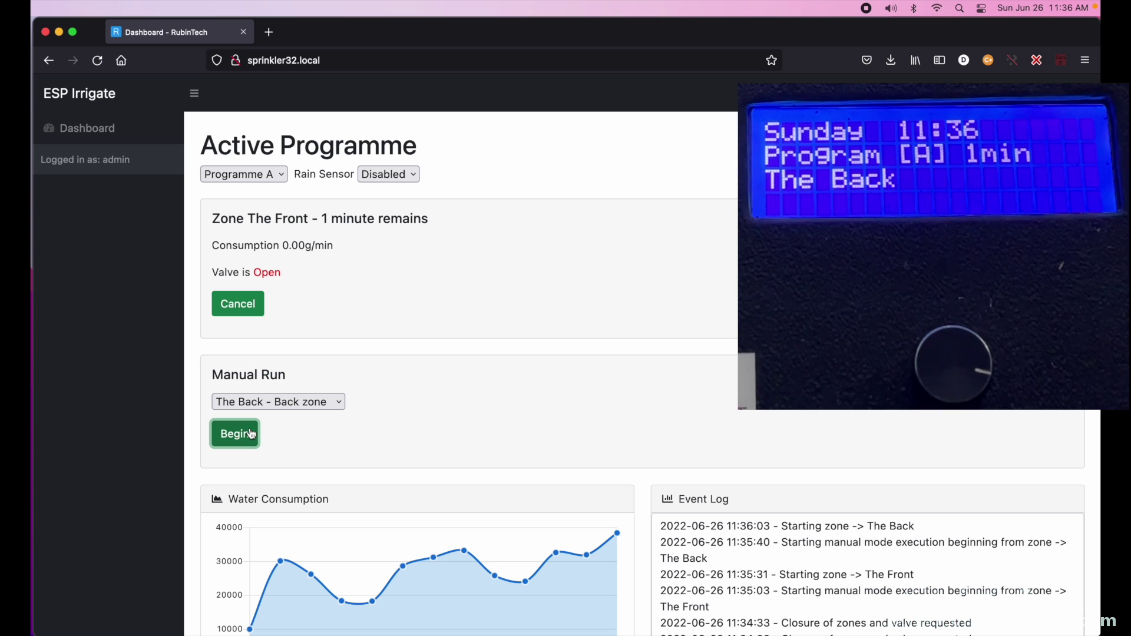
left_click(246, 304)
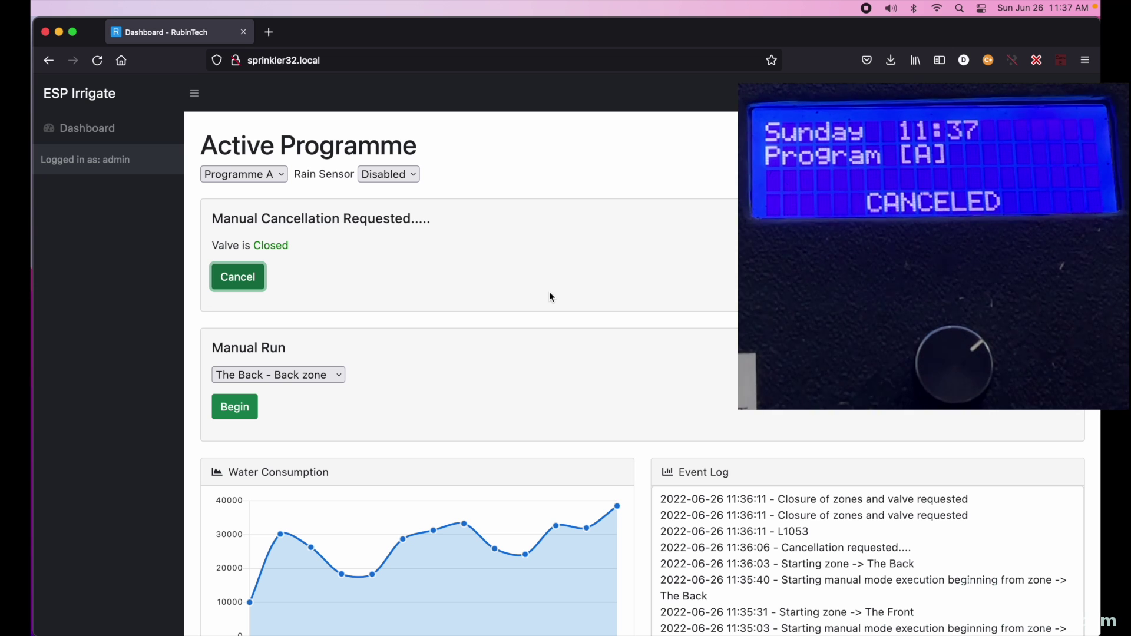
- Set the dashboard's active programme to Disabled
left_click(273, 175)
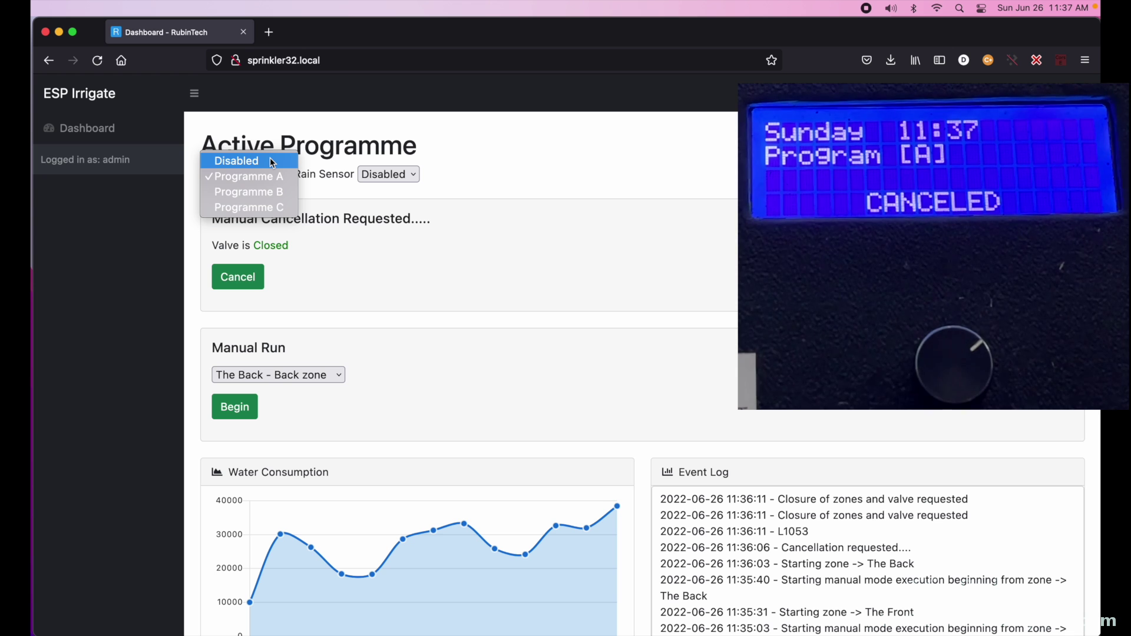
left_click(272, 163)
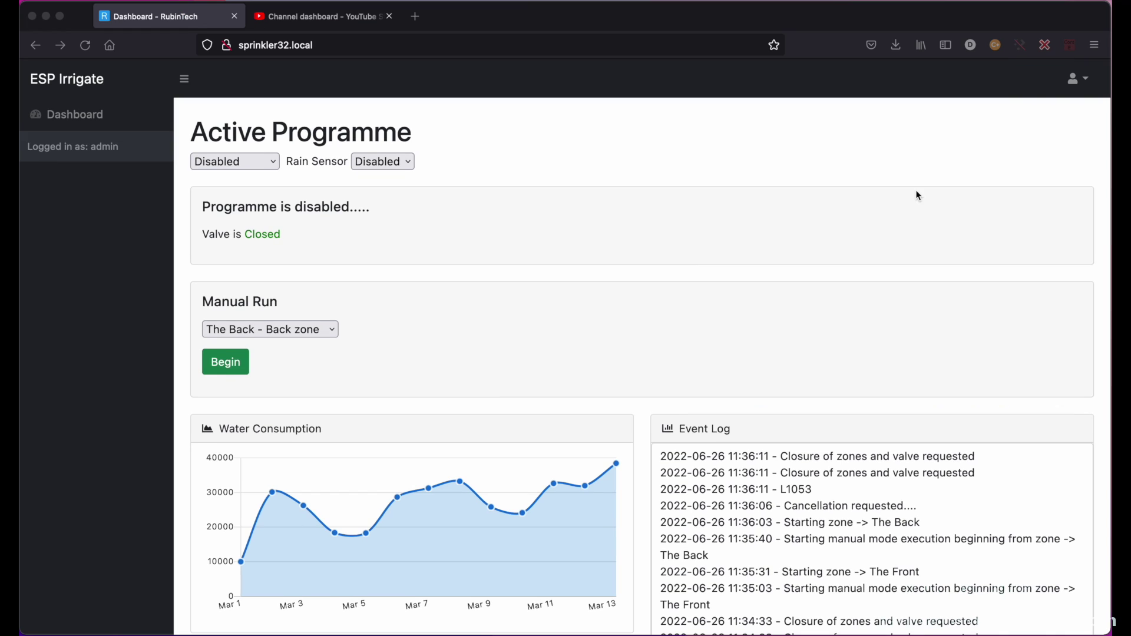
- Delete the East zone on the Configuration page
left_click(1073, 84)
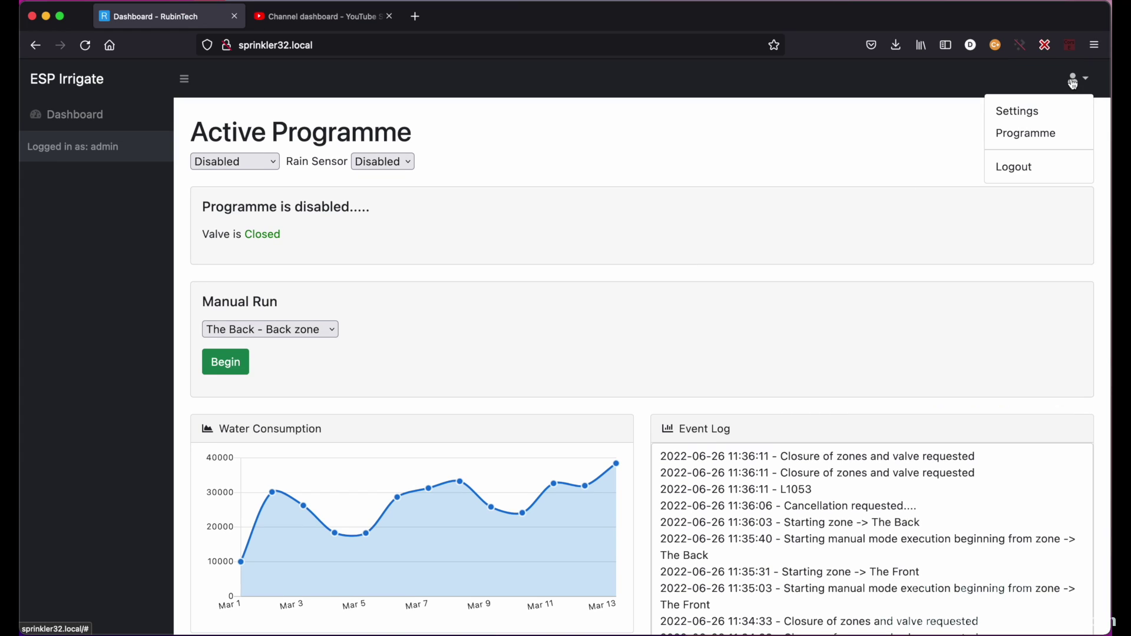
left_click(1017, 112)
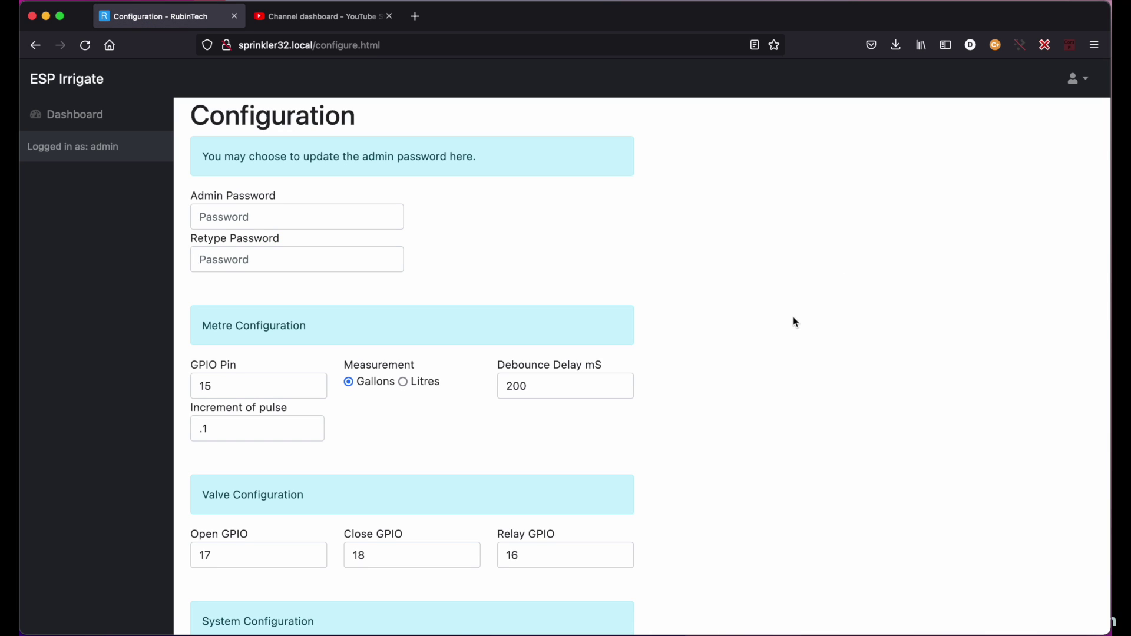
scroll(795, 321, "down", 6)
scroll(793, 318, "down", 1)
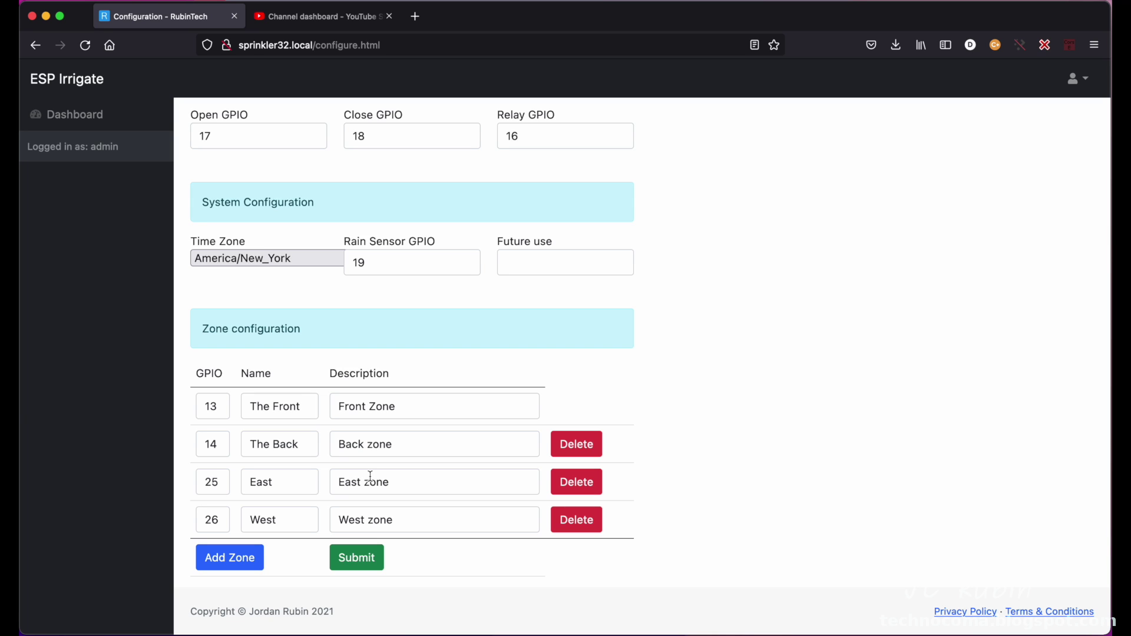
left_click(569, 482)
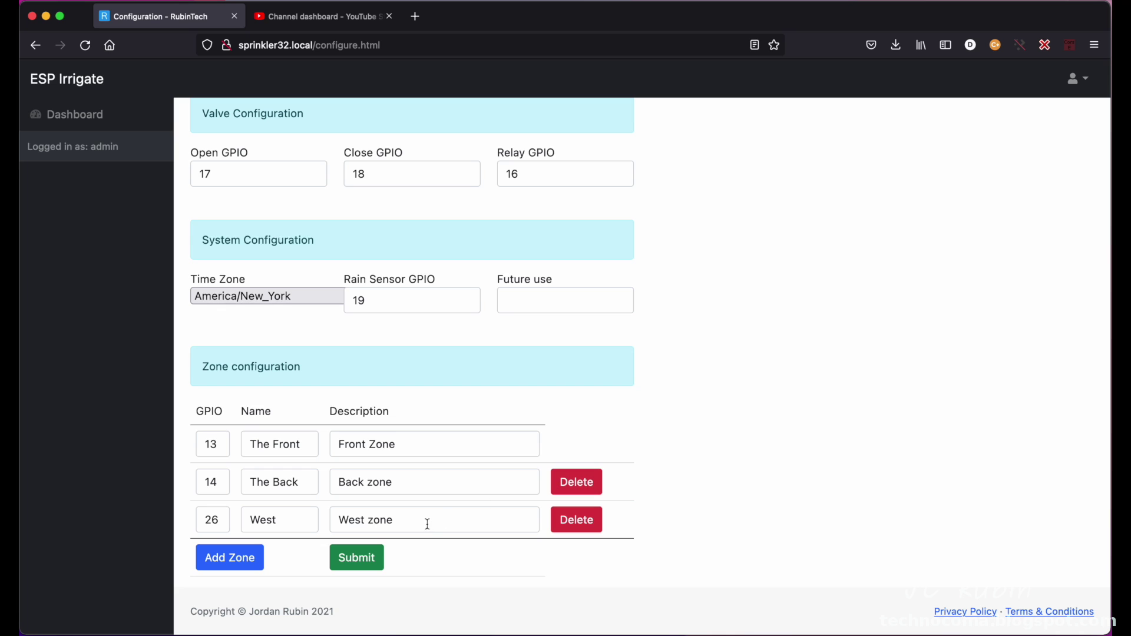
- Rename West to West2 with description 'West zone2' and submit the zone configuration
left_click(403, 519)
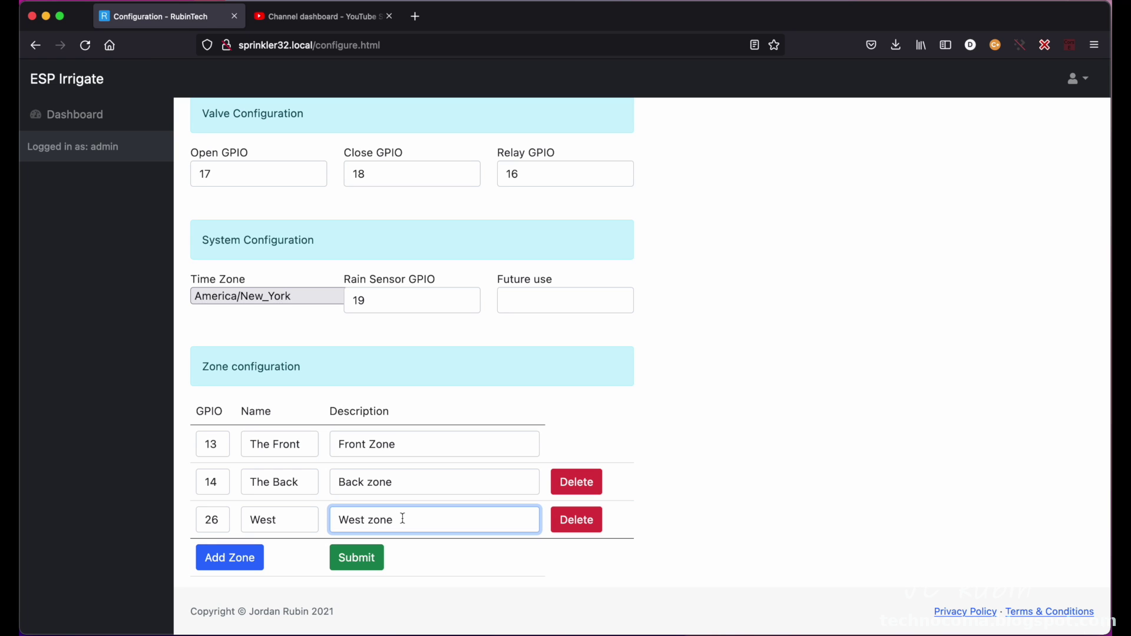
type("2")
left_click(304, 521)
type("2")
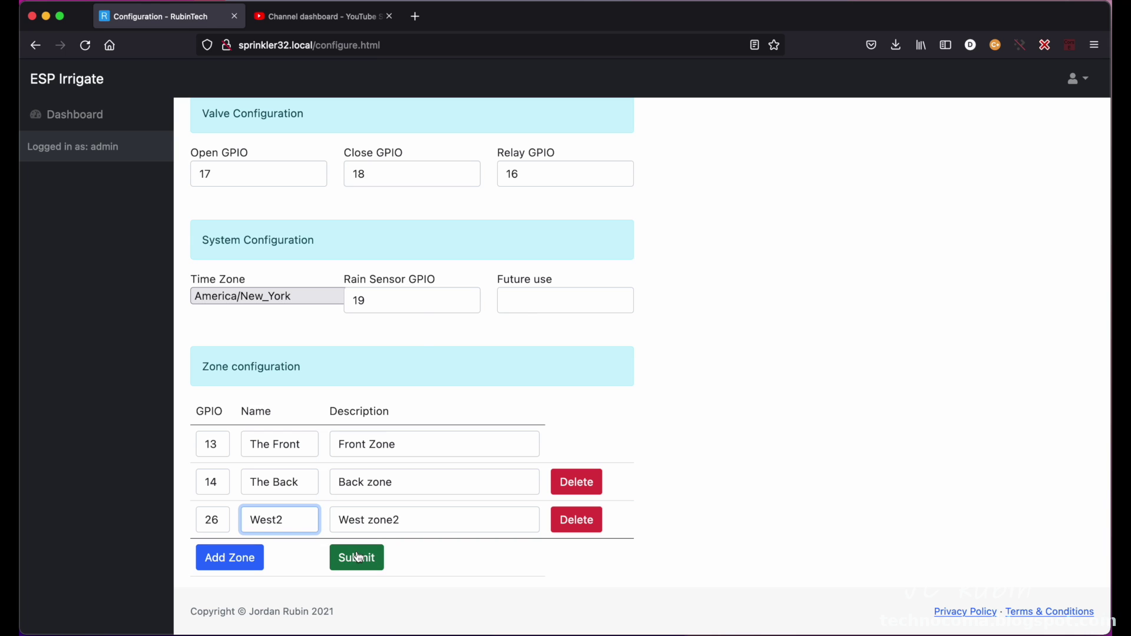
left_click(357, 555)
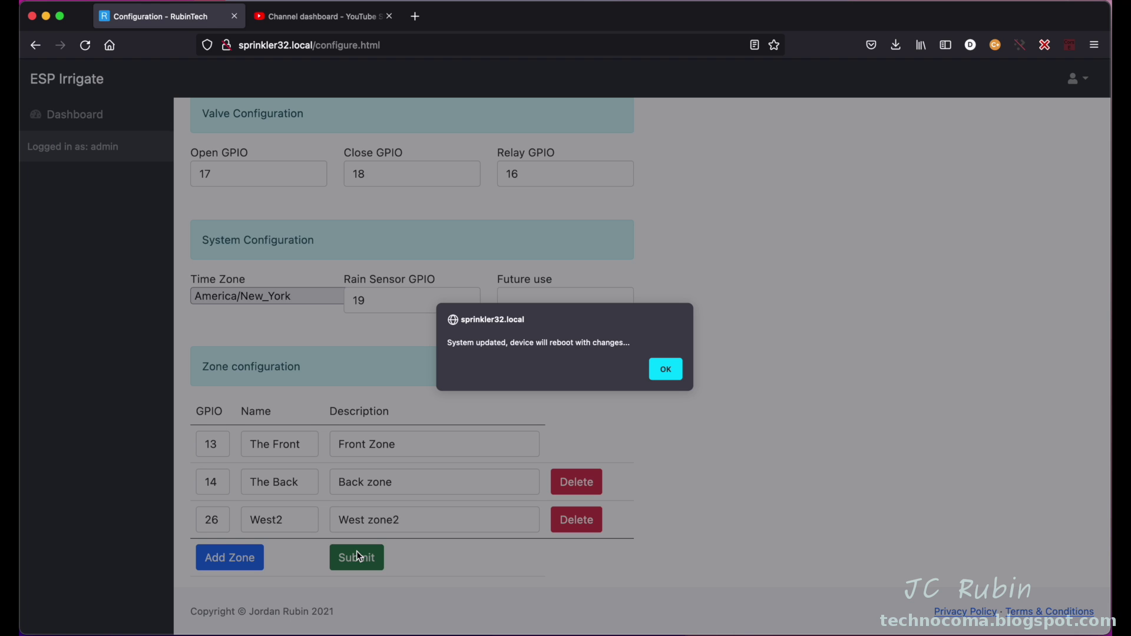
- Dismiss the update notice and log back in with the administrator credentials
left_click(680, 369)
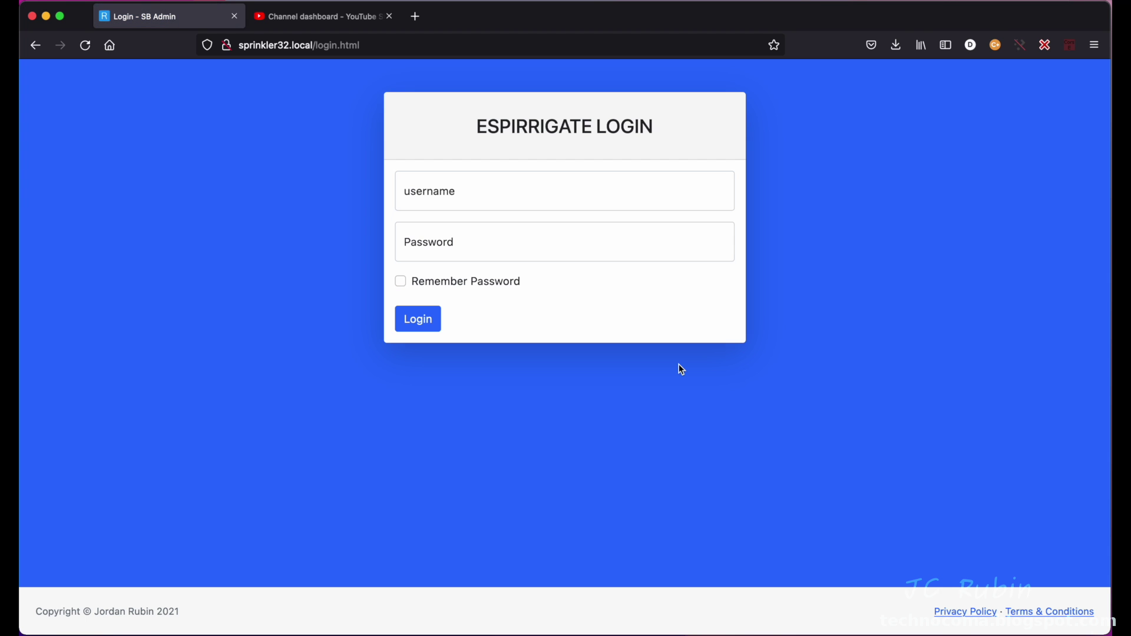
left_click(644, 198)
type("admin")
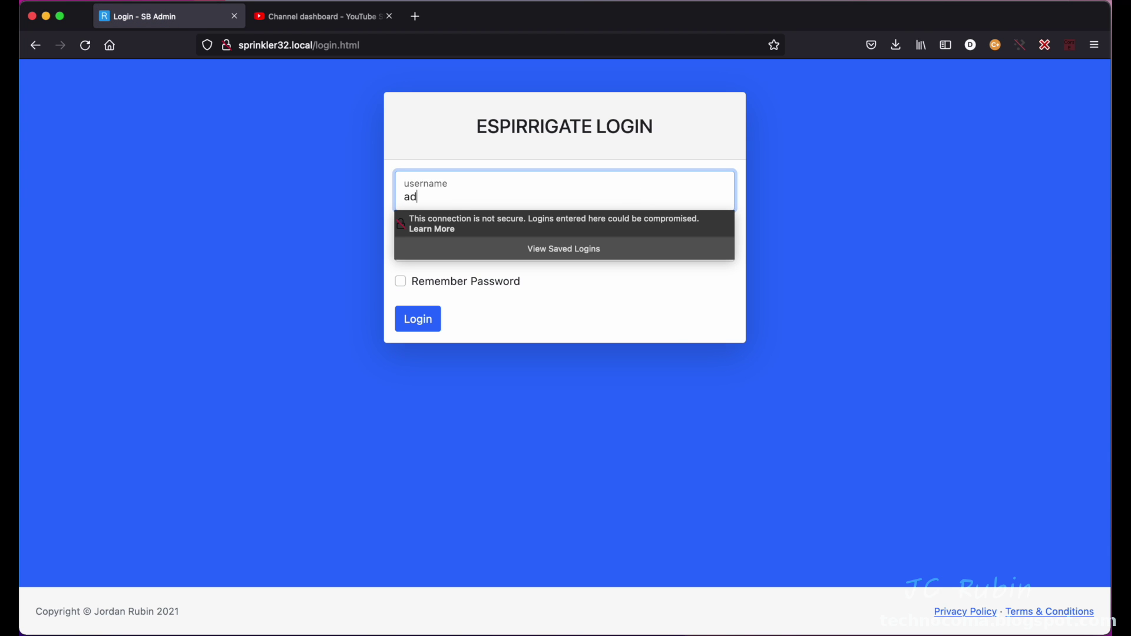
key("Tab")
type("•••••••••")
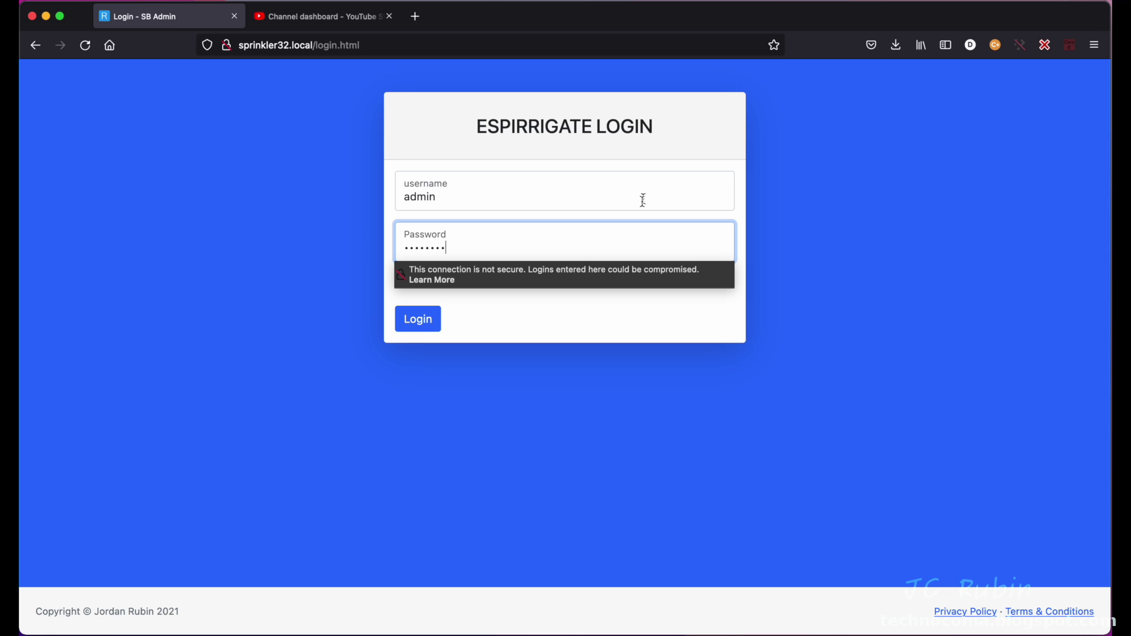
left_click(420, 320)
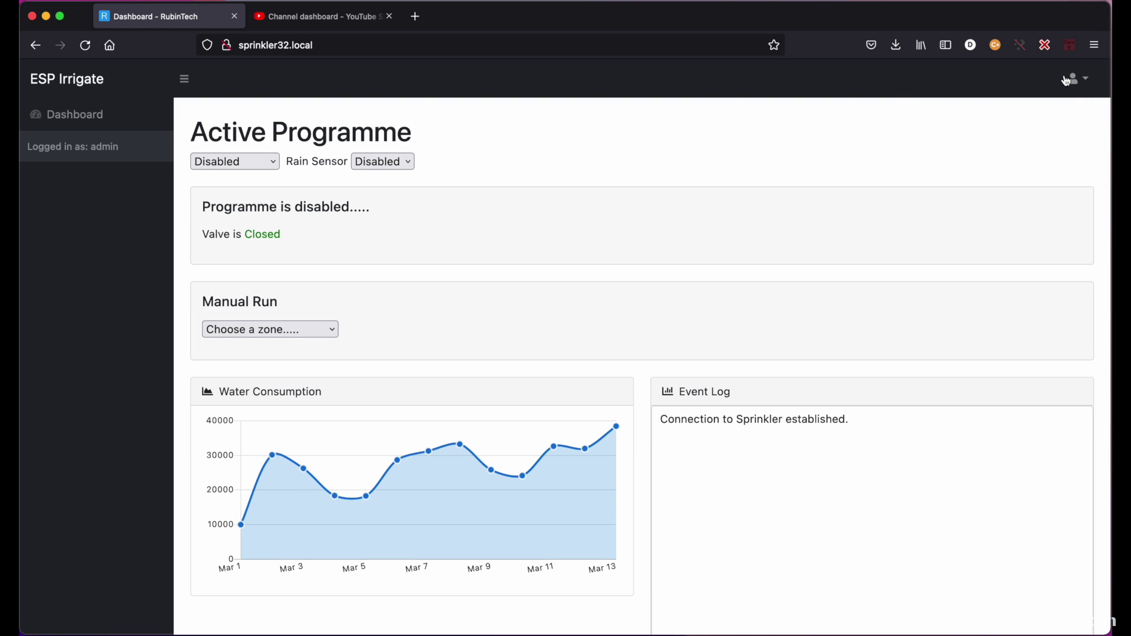
- Check Zone Programmes lists only The Front, The Back and West2
left_click(1075, 79)
left_click(1038, 133)
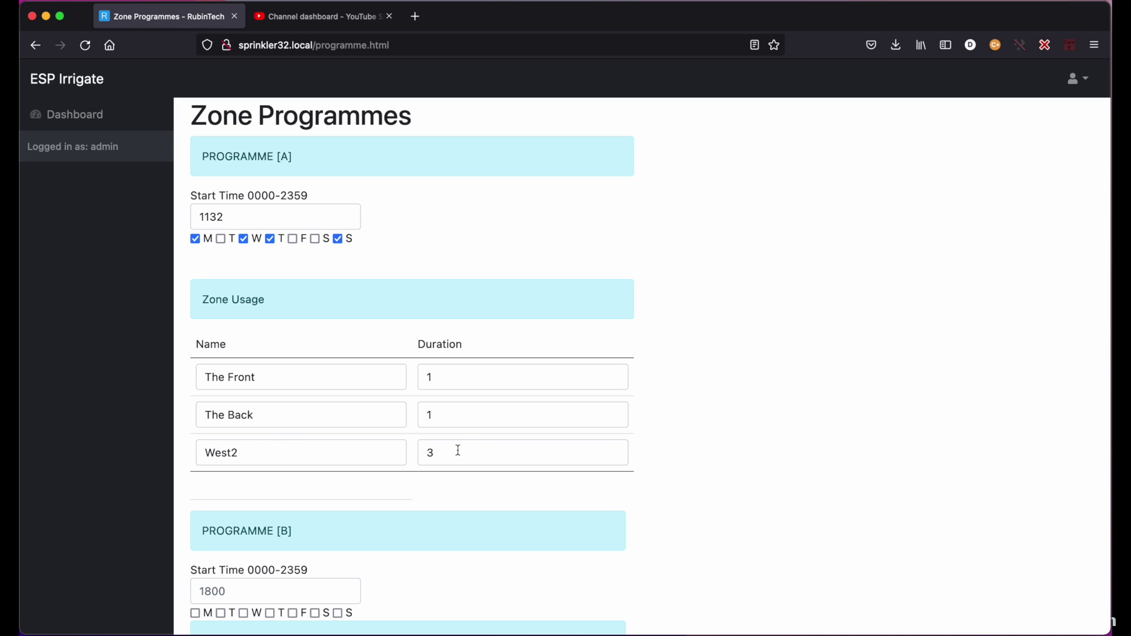
left_click(1075, 82)
- Add an empty zone row on the Configuration page
left_click(1037, 111)
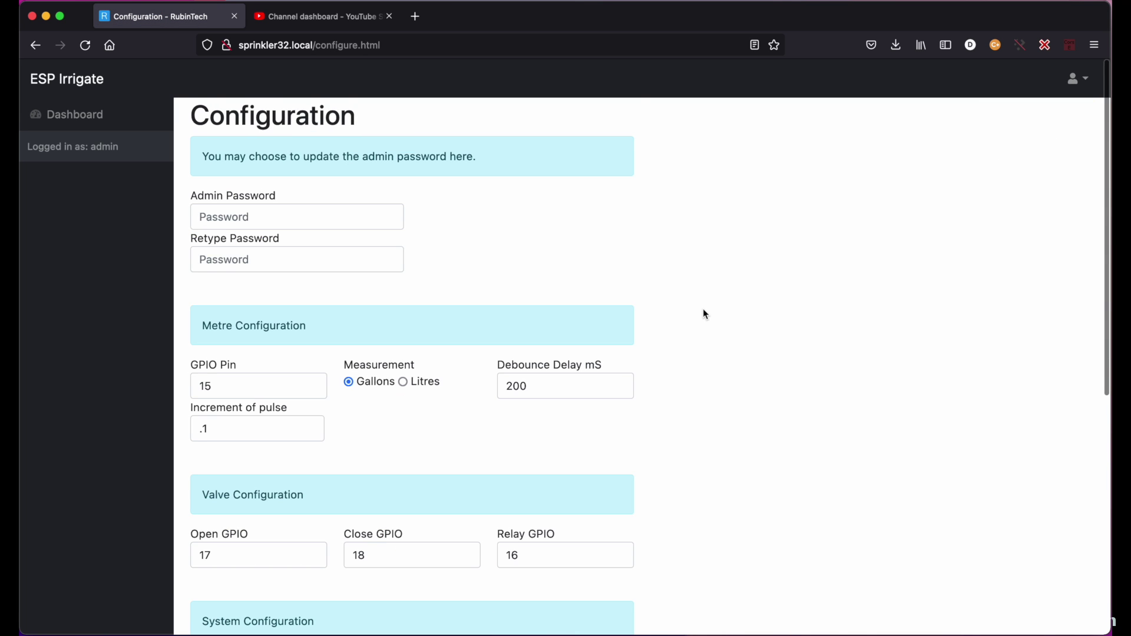
scroll(706, 314, "down", 6)
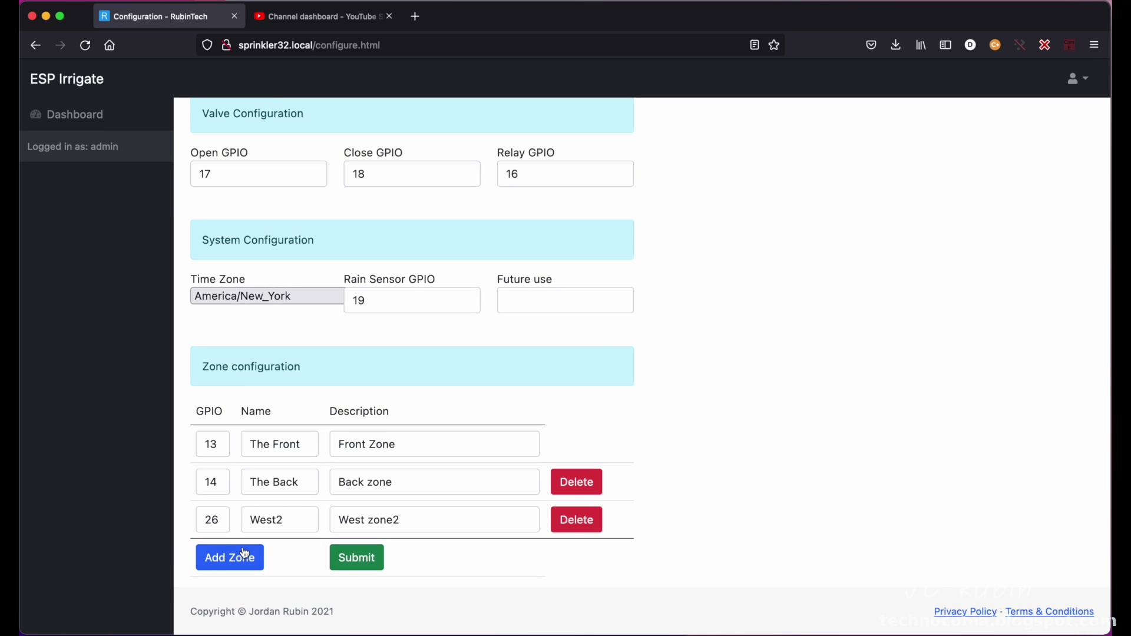
left_click(235, 558)
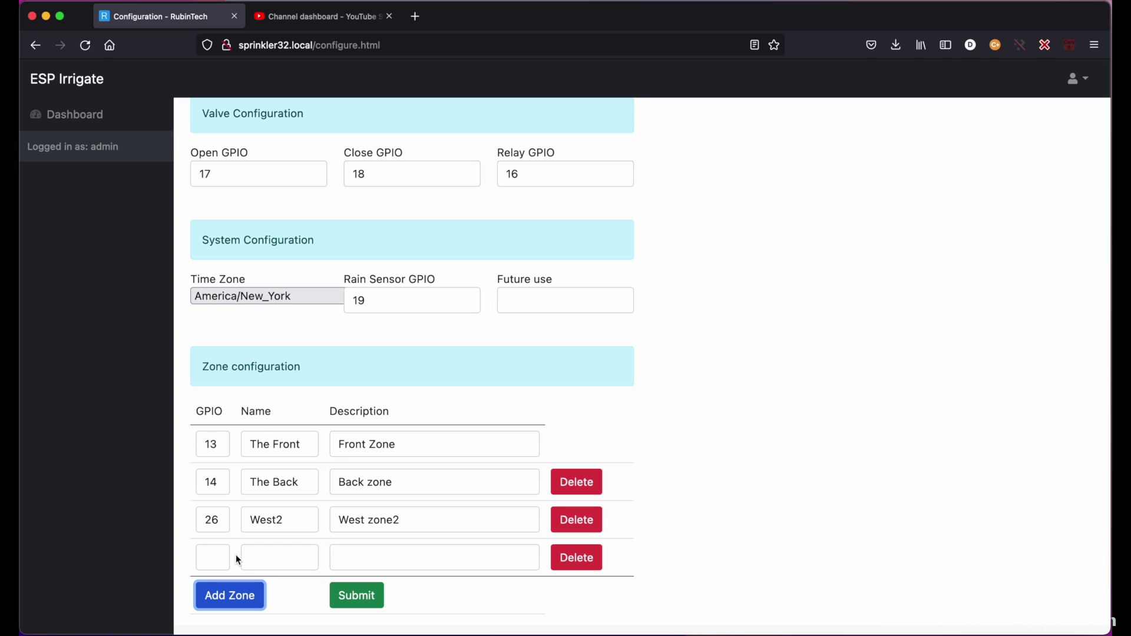
- Fill the new zone with GPIO 34, name 'new', description 'newzone', and submit
left_click(215, 553)
type("34")
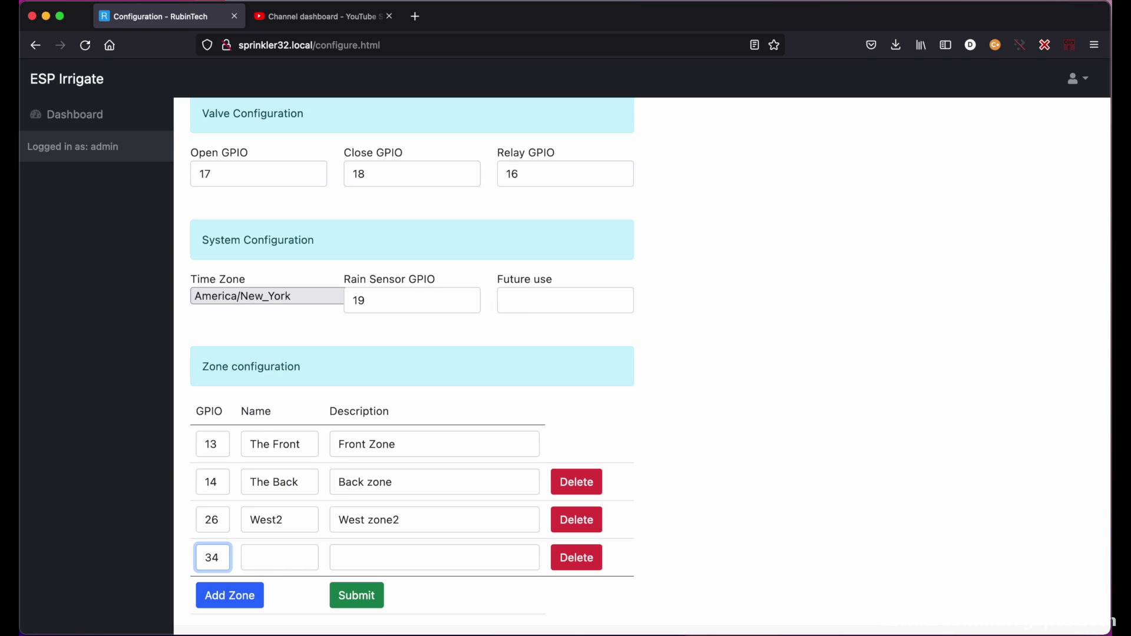
left_click(266, 552)
type("new")
key("Tab")
type("newzone")
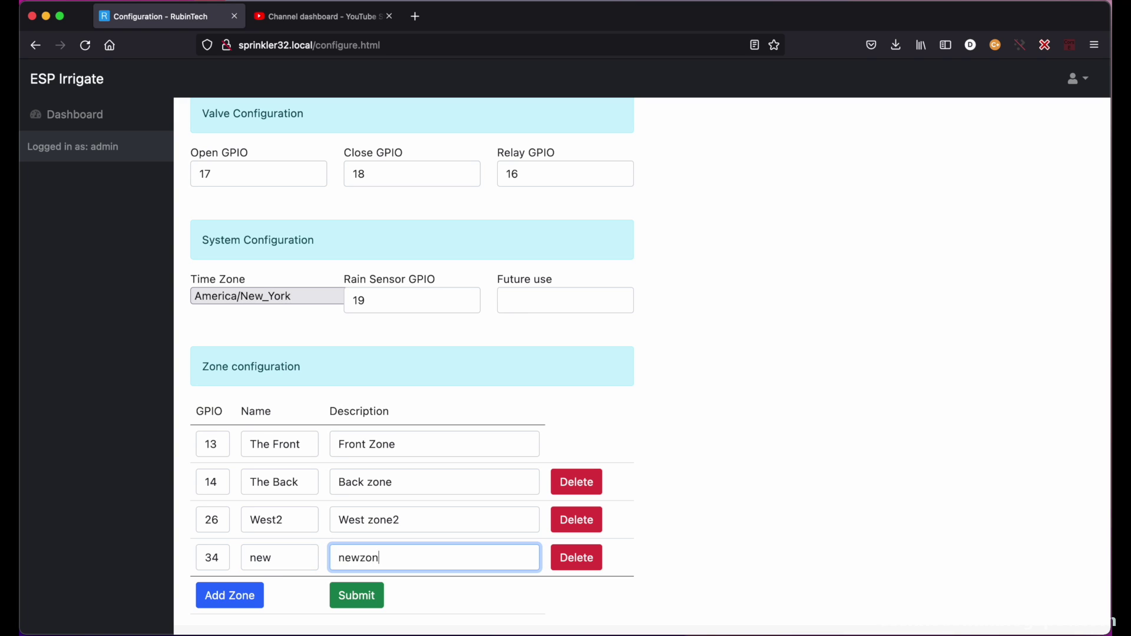
left_click(355, 594)
left_click(663, 367)
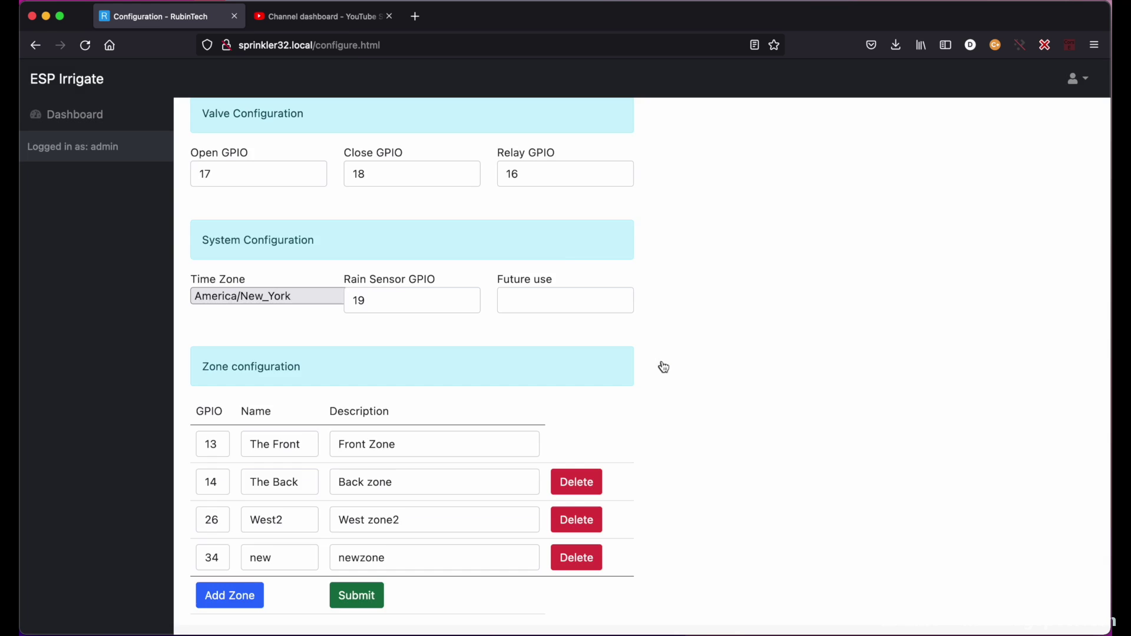
left_click(638, 195)
- Log back in with the administrator credentials
type("admin")
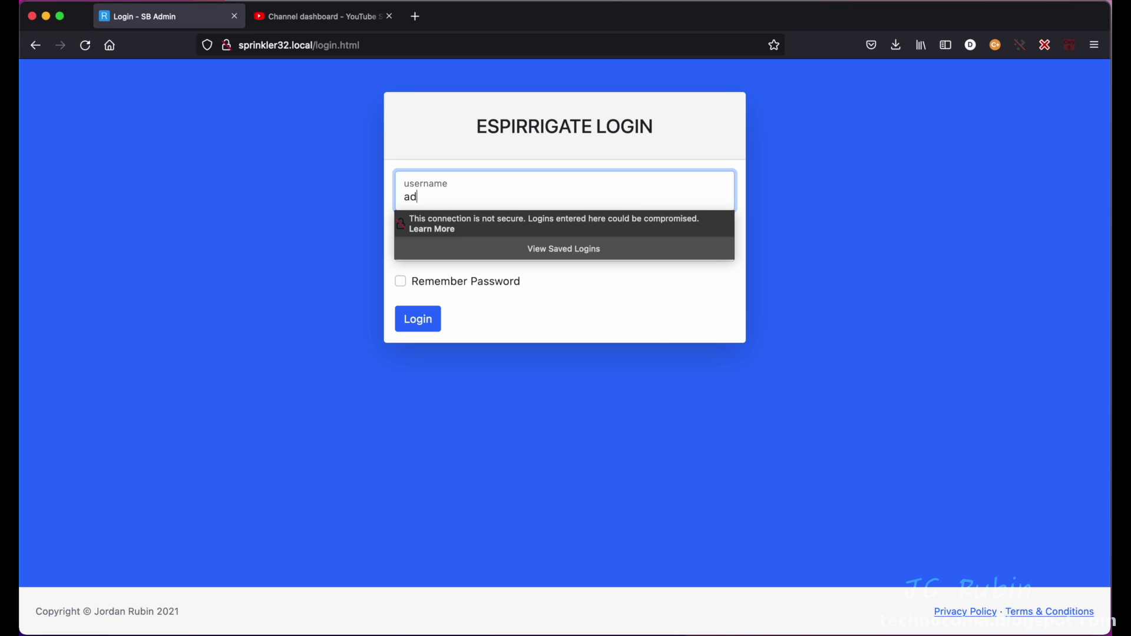
key("Tab")
type("admin1234")
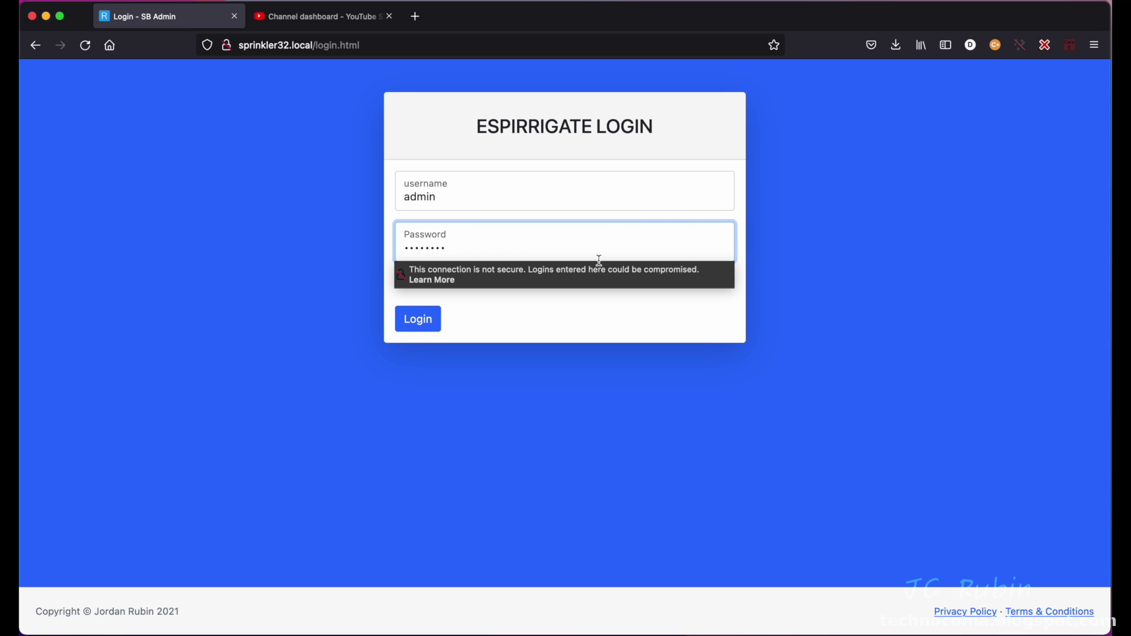
left_click(407, 322)
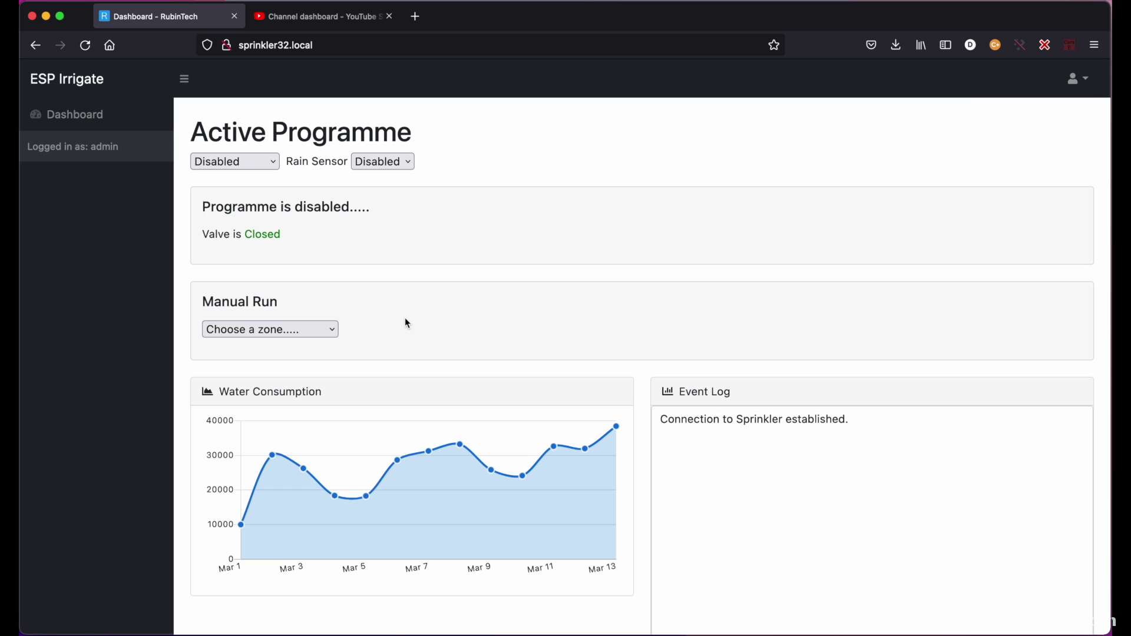
- Set zone 'new' duration to 2 in Programme A and submit the programmes
left_click(1076, 79)
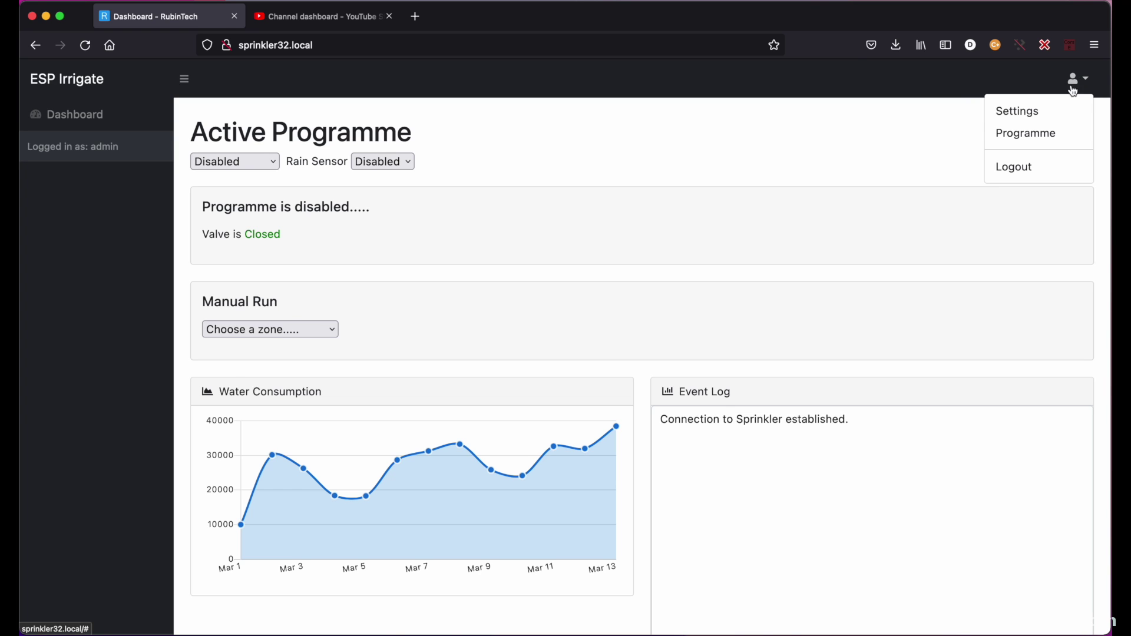
left_click(1030, 133)
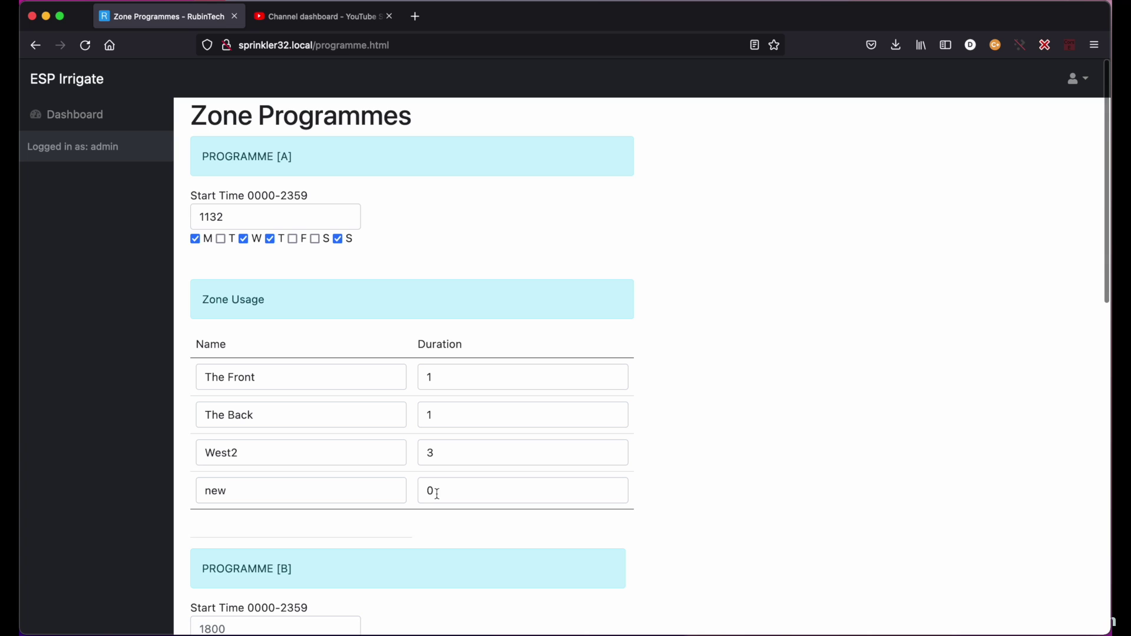
left_click_drag(435, 492, 420, 491)
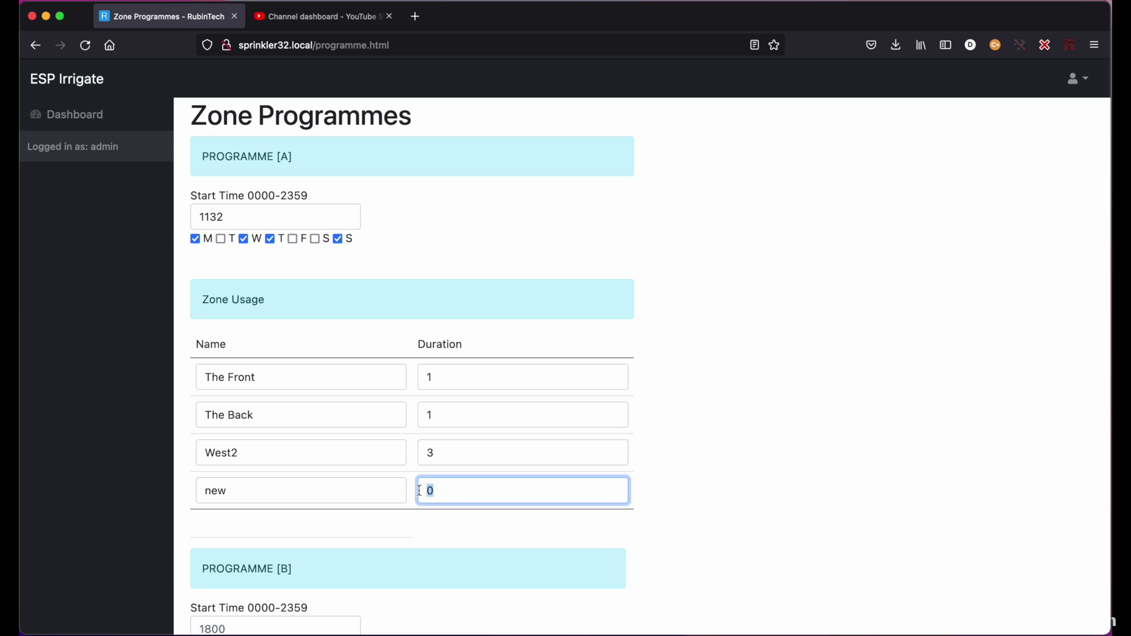
type("2")
scroll(648, 434, "down", 10)
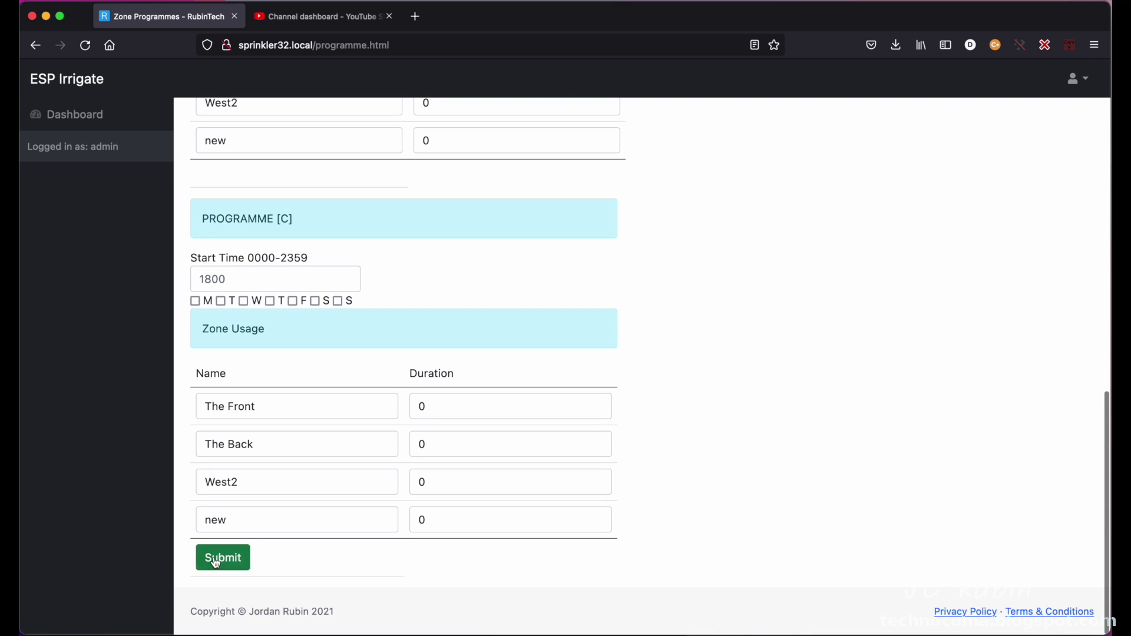
left_click(220, 565)
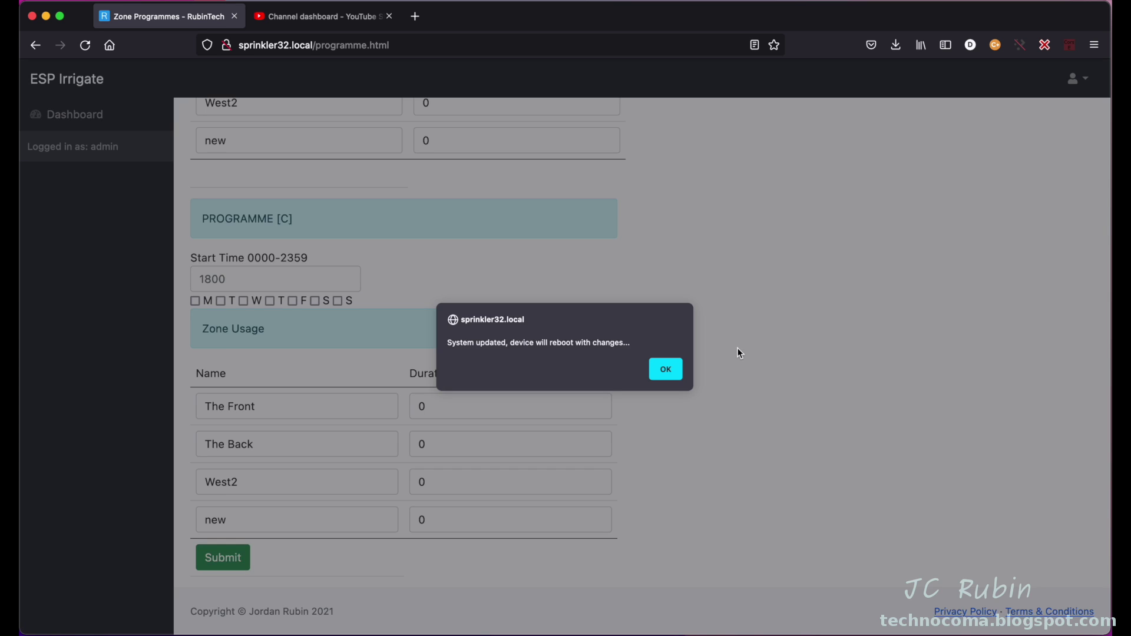
left_click(662, 369)
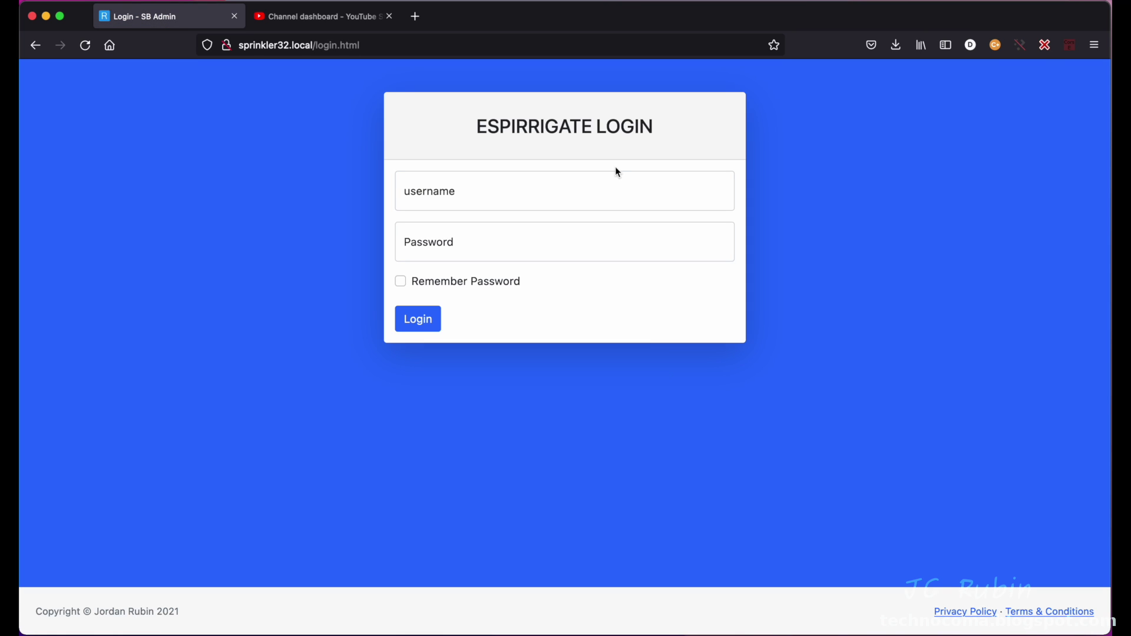
- Log back in as administrator and check Manual Run lists the West2 and new zones
left_click(601, 197)
type("admin")
key("Tab")
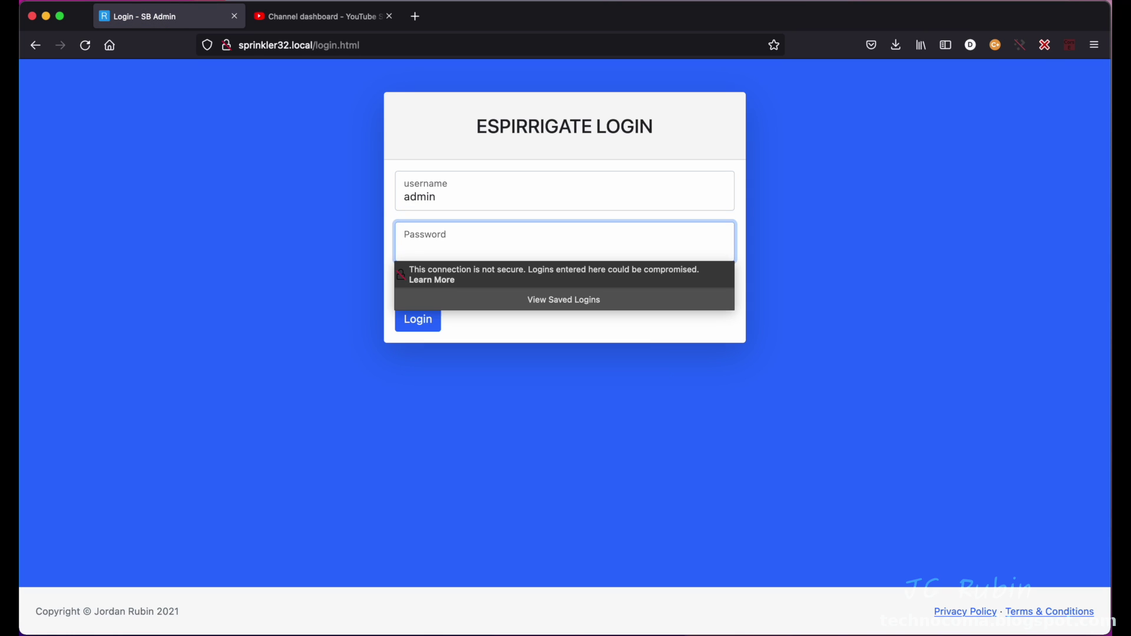
type("*********")
left_click(420, 321)
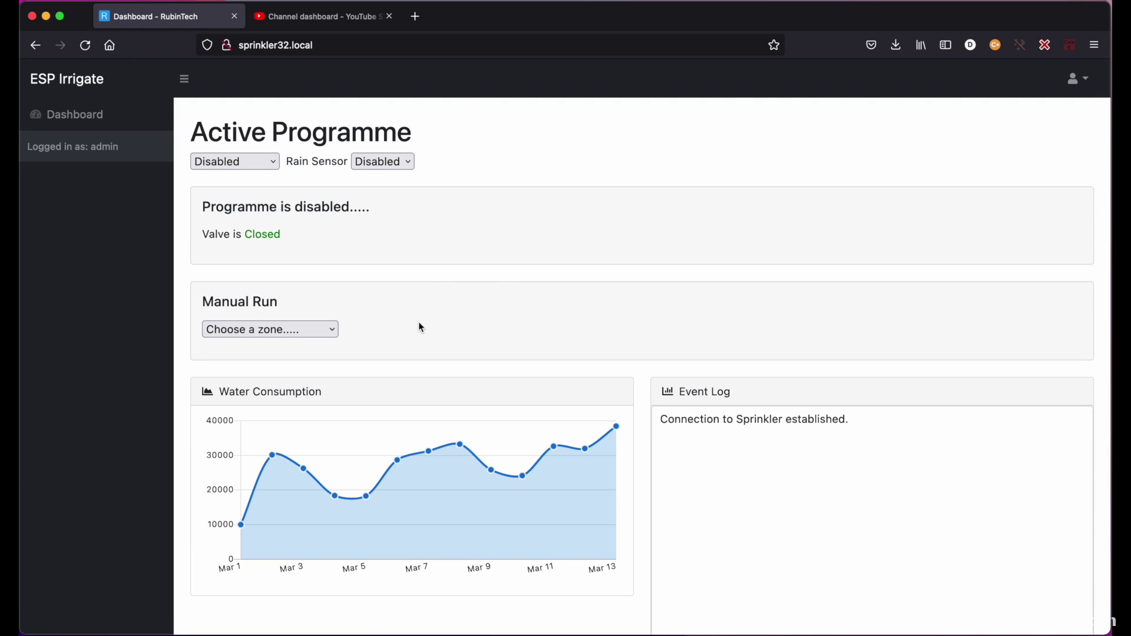
left_click(326, 330)
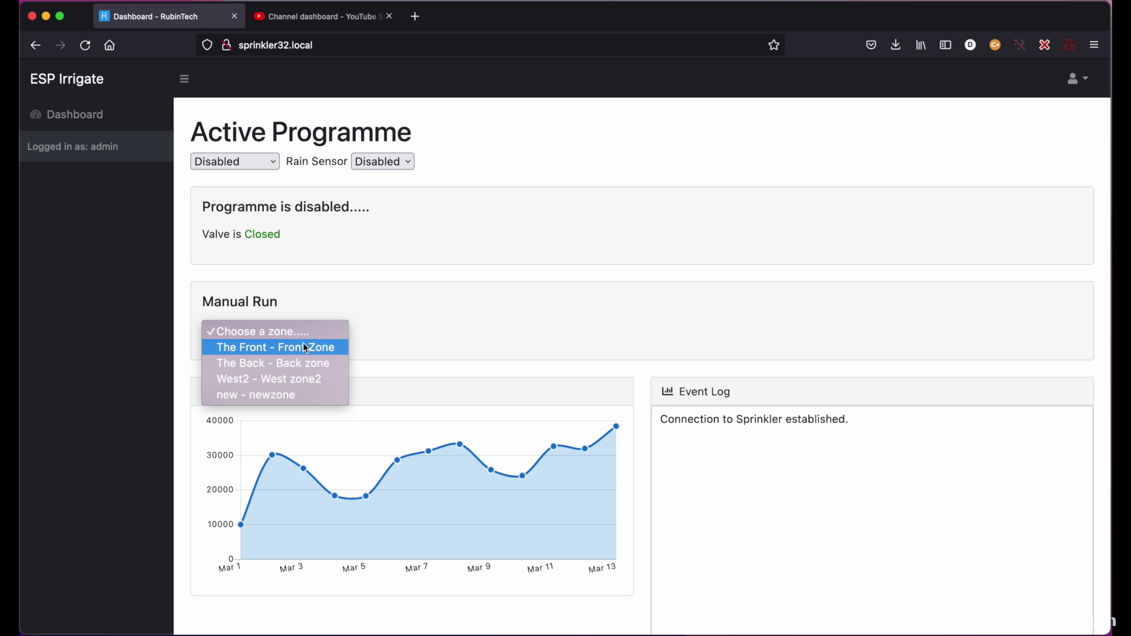
left_click(387, 308)
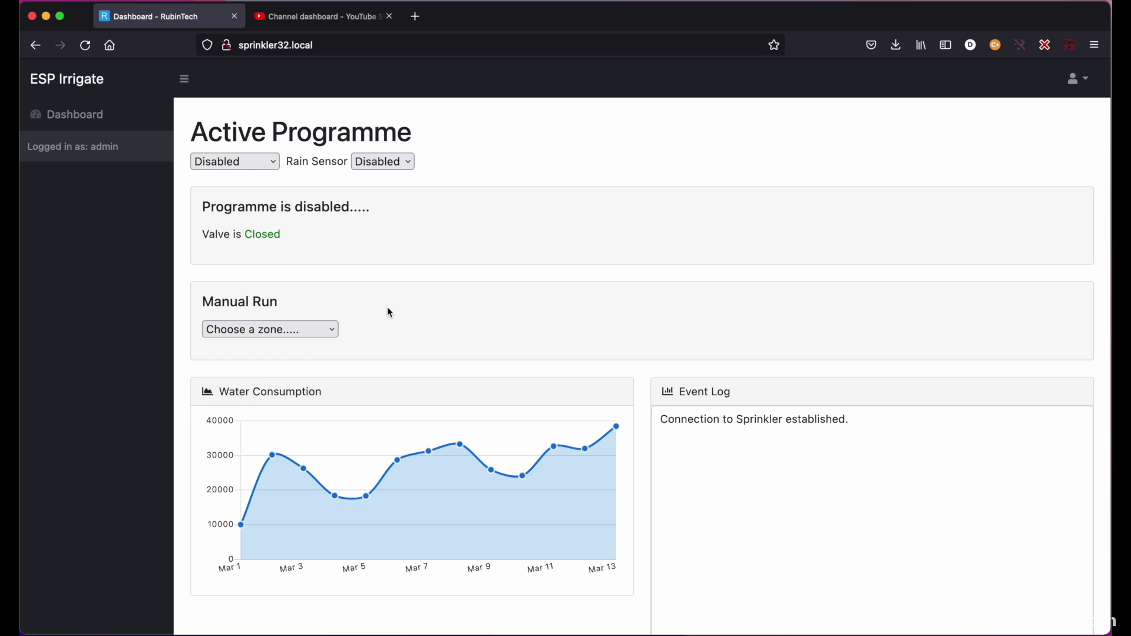